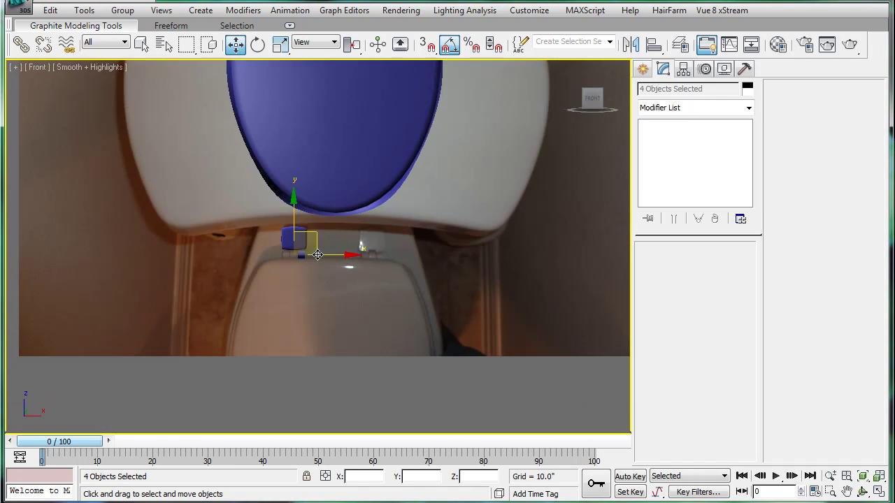
Save the scene and convert the small right-hand hinge cylinder to an editable poly with edged faces displayed.
{"action": "scroll", "coordinate": [318, 254], "scroll_direction": "up", "scroll_amount": 4}
{"action": "scroll", "coordinate": [311, 257], "scroll_direction": "up", "scroll_amount": 4}
{"action": "key", "text": "ctrl+s"}
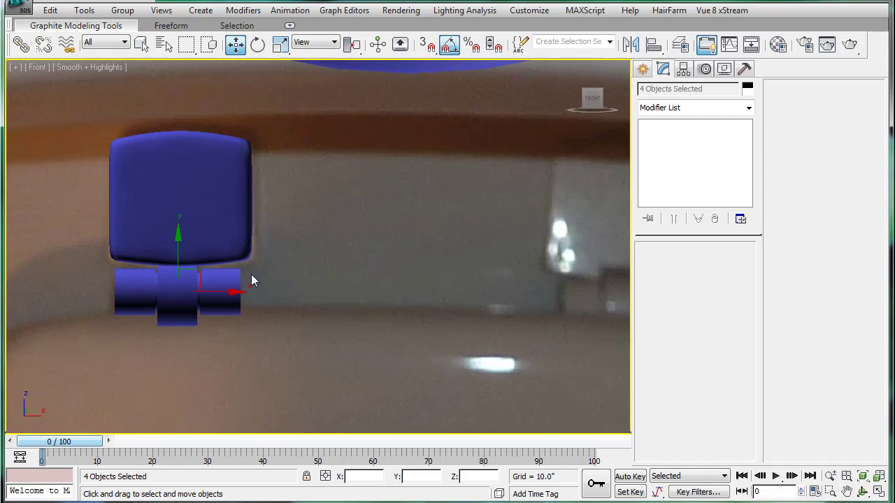
{"action": "left_click", "coordinate": [252, 273]}
{"action": "left_click", "coordinate": [226, 281]}
{"action": "key", "text": "F4"}
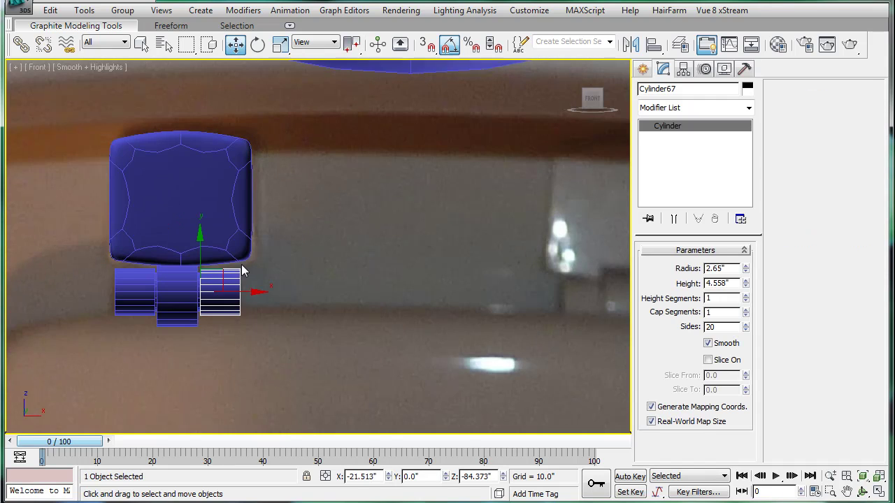
{"action": "middle_click_drag", "start_coordinate": [301, 252], "coordinate": [373, 228]}
{"action": "scroll", "coordinate": [395, 239], "scroll_direction": "up", "scroll_amount": 2}
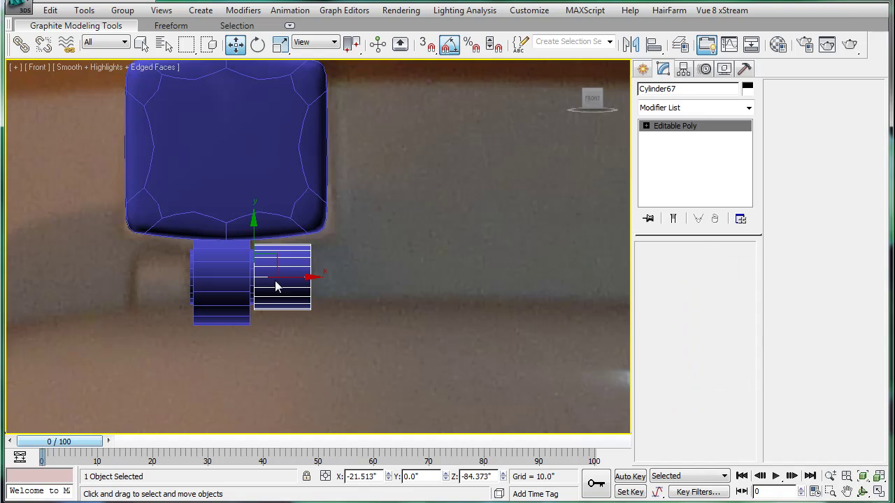
Select both end-cap polygons of the right-hand hinge cylinder, convert the selection to edges and chamfer them slightly.
{"action": "key", "text": "4"}
{"action": "left_click_drag", "start_coordinate": [356, 264], "coordinate": [189, 285]}
{"action": "left_click_drag", "start_coordinate": [274, 183], "coordinate": [286, 322], "text": "alt"}
{"action": "left_click", "coordinate": [677, 266]}
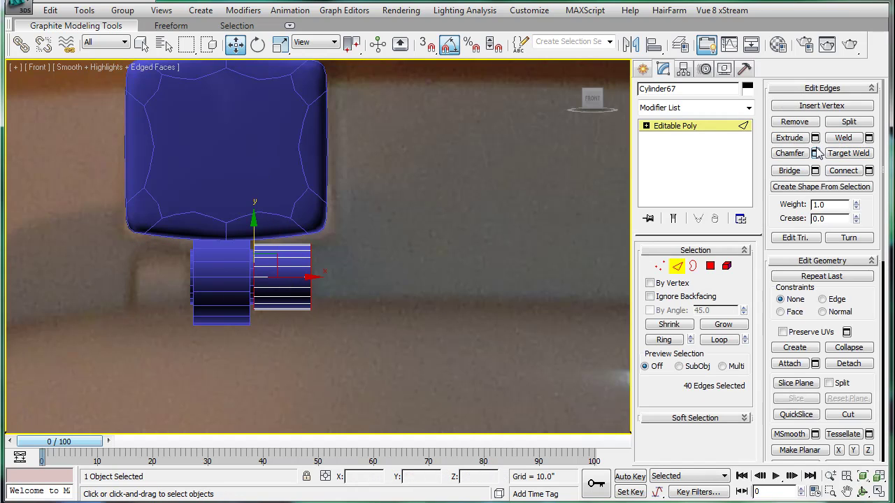
{"action": "left_click_drag", "start_coordinate": [349, 401], "coordinate": [355, 451]}
{"action": "left_click", "coordinate": [382, 424]}
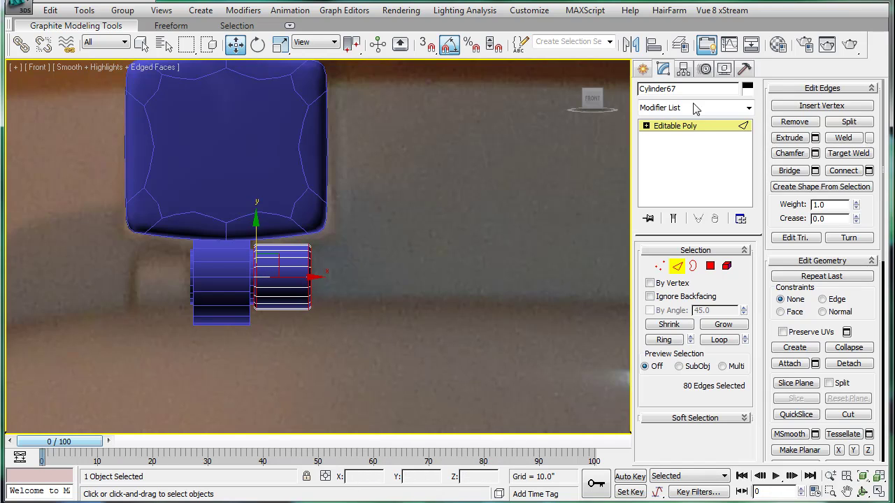
{"action": "left_click", "coordinate": [691, 125]}
Delete the left-hand hinge cylinder and replace it with a copy of the chamfered right-hand one.
{"action": "middle_click_drag", "start_coordinate": [167, 282], "coordinate": [179, 283]}
{"action": "left_click", "coordinate": [178, 281]}
{"action": "key", "text": "Delete"}
{"action": "left_click", "coordinate": [314, 290]}
{"action": "left_click_drag", "start_coordinate": [169, 292], "coordinate": [193, 290], "text": "shift"}
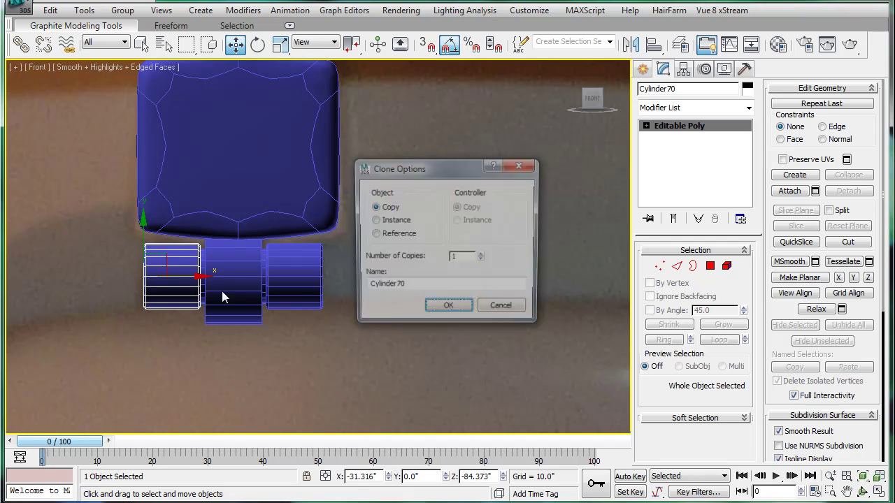
{"action": "left_click", "coordinate": [437, 308]}
Chamfer the edges around both end caps of the larger middle hinge cylinder by 0.35" with 1 segment.
{"action": "left_click", "coordinate": [258, 311]}
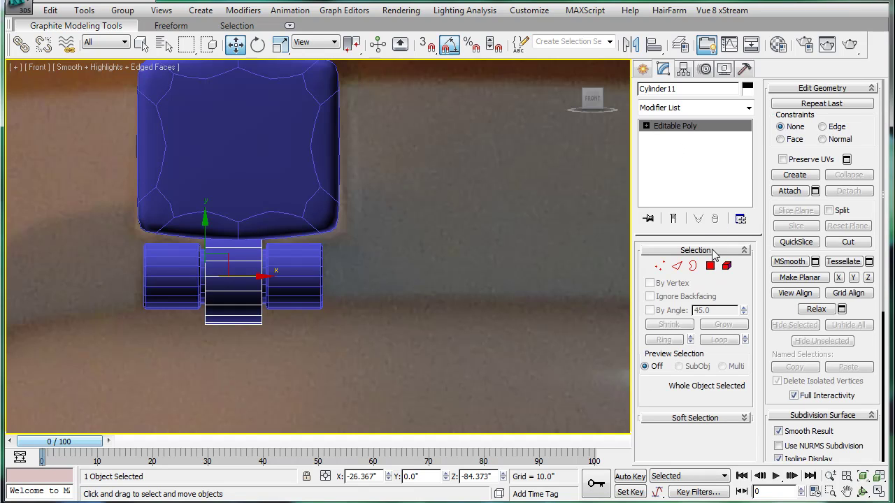
{"action": "left_click", "coordinate": [708, 265]}
{"action": "left_click_drag", "start_coordinate": [67, 274], "coordinate": [319, 288]}
{"action": "left_click_drag", "start_coordinate": [227, 177], "coordinate": [250, 315], "text": "alt"}
{"action": "key", "text": "Delete"}
{"action": "left_click", "coordinate": [691, 265]}
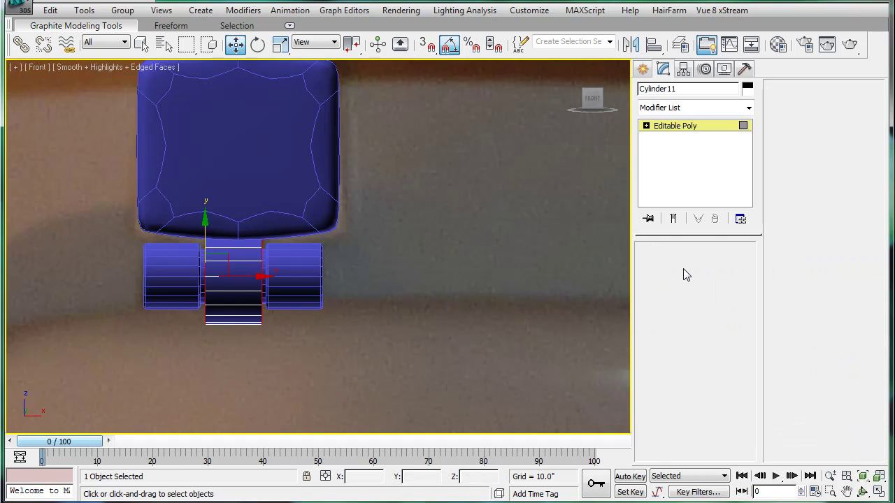
{"action": "left_click", "coordinate": [707, 267]}
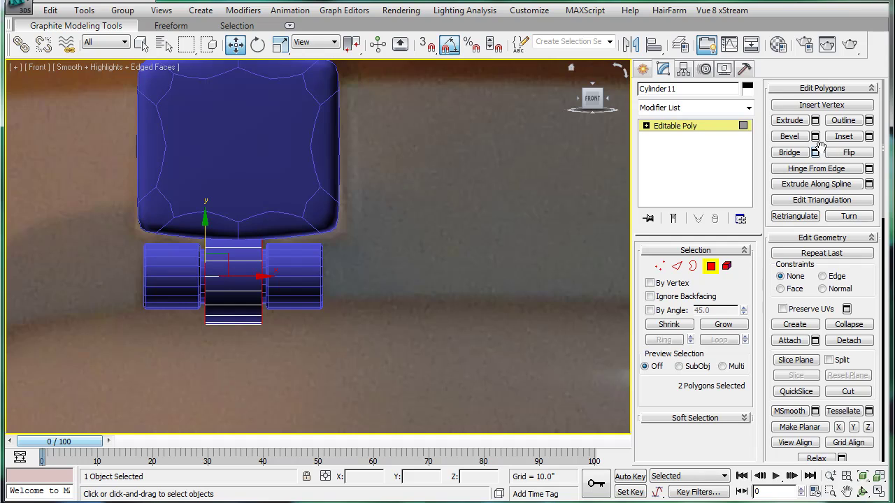
{"action": "left_click", "coordinate": [817, 137]}
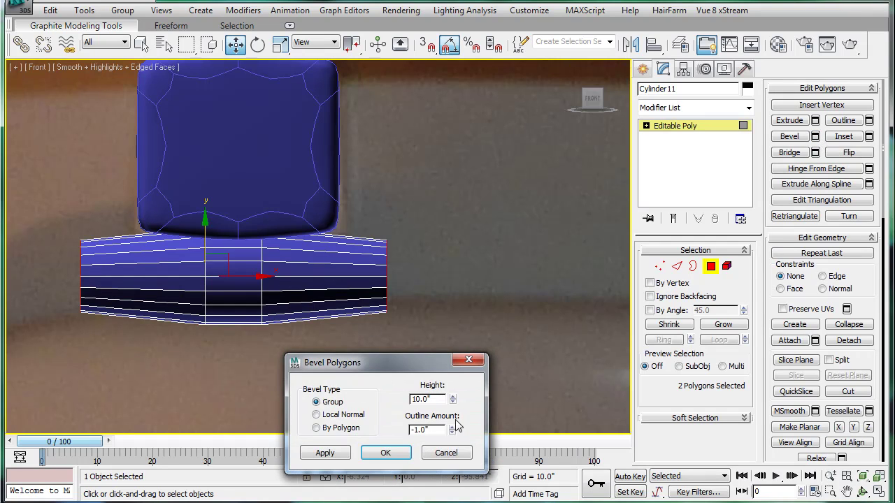
{"action": "left_click", "coordinate": [453, 452]}
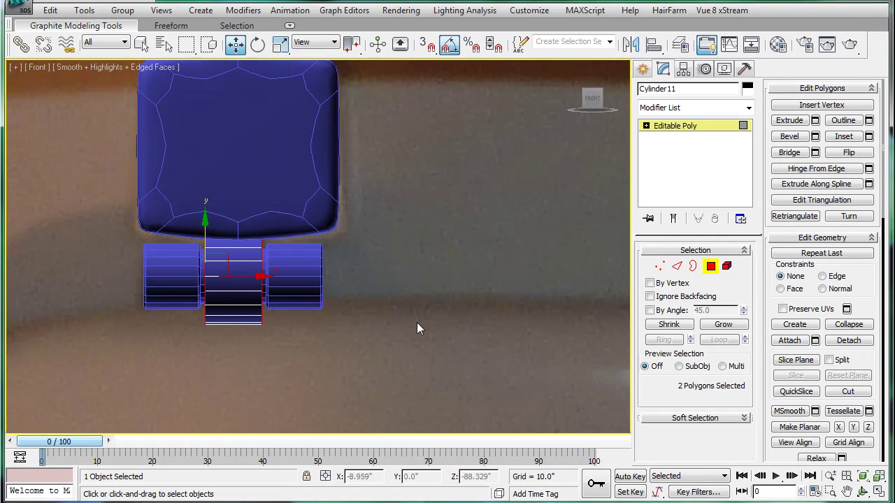
{"action": "left_click", "coordinate": [680, 269], "text": "ctrl"}
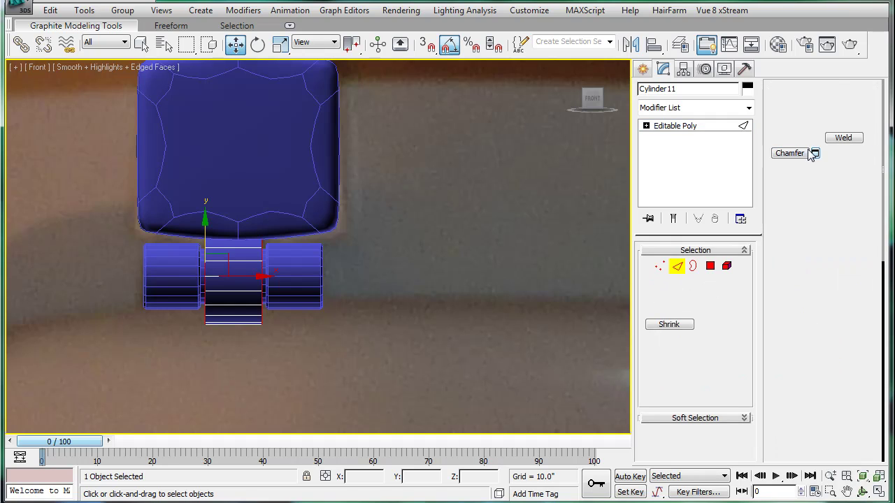
{"action": "left_click", "coordinate": [814, 154]}
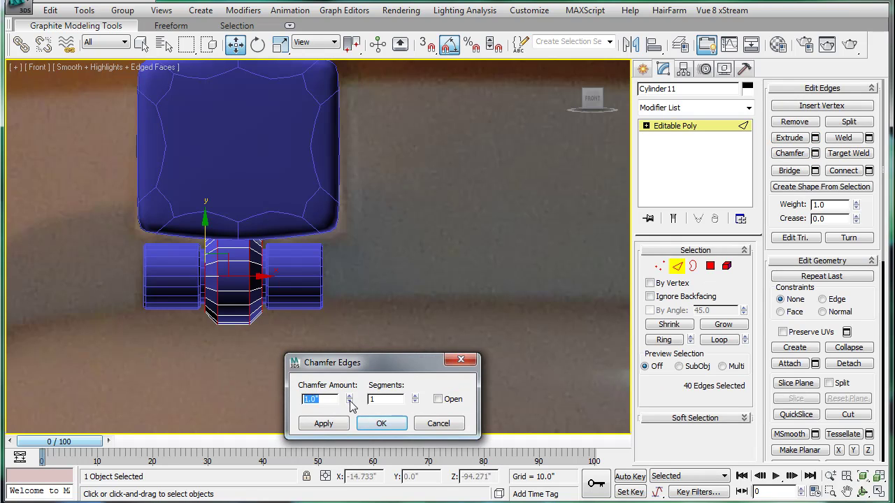
{"action": "left_click_drag", "start_coordinate": [350, 410], "coordinate": [349, 445]}
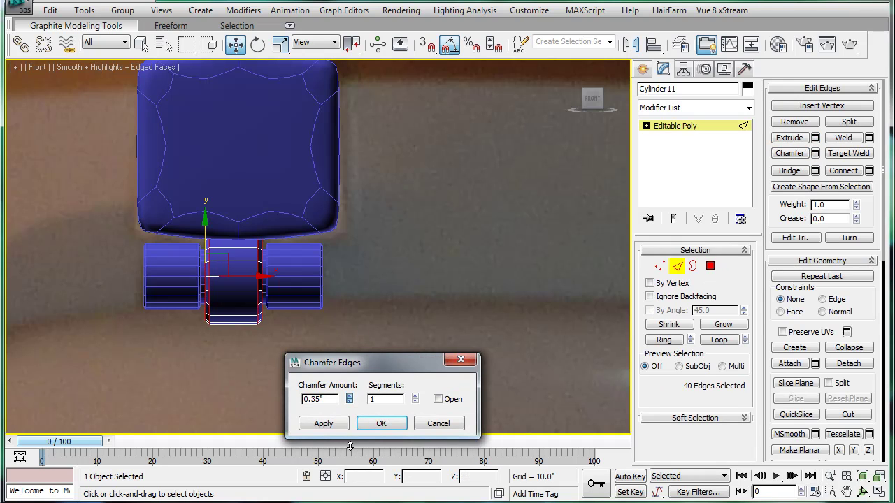
{"action": "left_click", "coordinate": [382, 424]}
{"action": "left_click", "coordinate": [689, 128]}
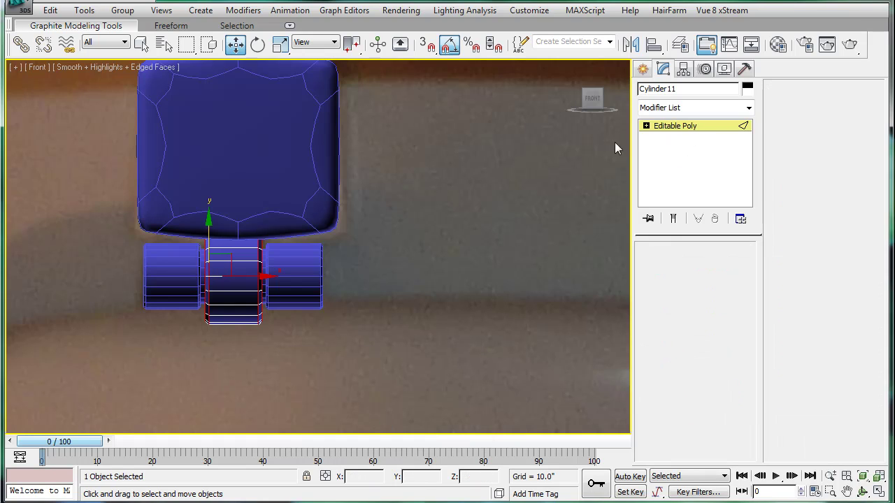
Copy the complete hinge, block and cylinders together, along X onto the second hinge in the reference photo.
{"action": "scroll", "coordinate": [406, 164], "scroll_direction": "down", "scroll_amount": 5}
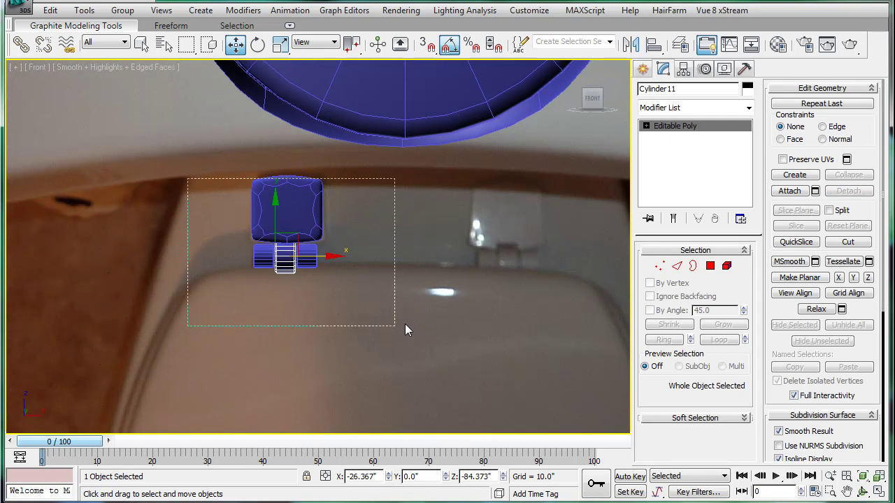
{"action": "left_click_drag", "start_coordinate": [186, 180], "coordinate": [394, 326]}
{"action": "middle_click_drag", "start_coordinate": [316, 246], "coordinate": [203, 247]}
{"action": "mouse_move", "coordinate": [209, 251]}
{"action": "left_mouse_down", "text": "shift"}
{"action": "mouse_move", "coordinate": [404, 264]}
{"action": "mouse_move", "coordinate": [428, 279]}
{"action": "left_mouse_up", "text": "shift"}
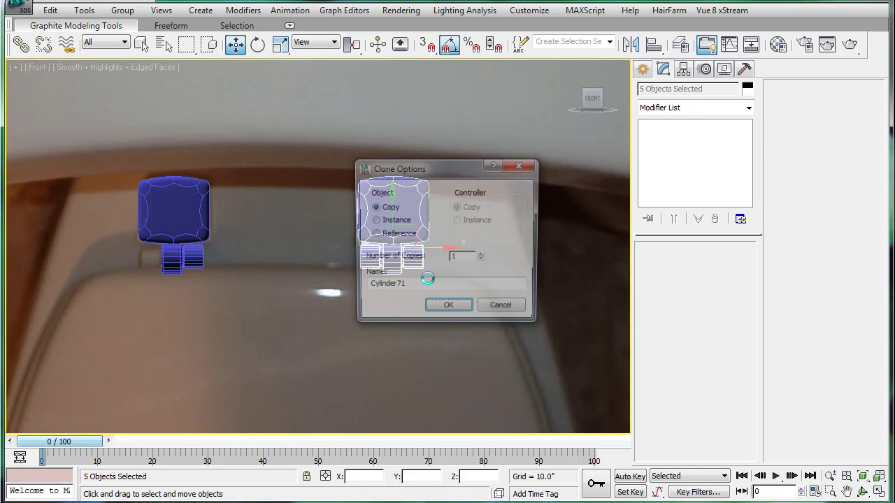
{"action": "left_click", "coordinate": [449, 305]}
{"action": "scroll", "coordinate": [404, 246], "scroll_direction": "down", "scroll_amount": 2}
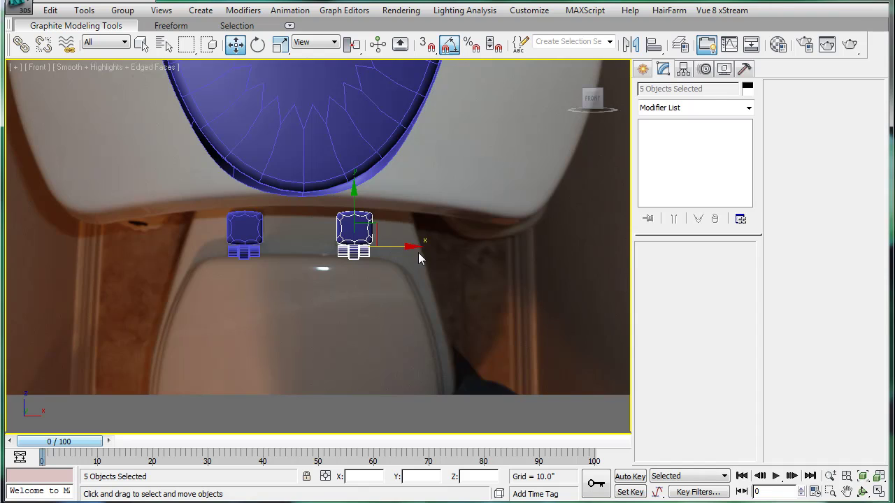
{"action": "scroll", "coordinate": [417, 253], "scroll_direction": "down", "scroll_amount": 1}
{"action": "scroll", "coordinate": [415, 253], "scroll_direction": "up", "scroll_amount": 1}
{"action": "scroll", "coordinate": [411, 252], "scroll_direction": "down", "scroll_amount": 1}
{"action": "key", "text": "ctrl+z"}
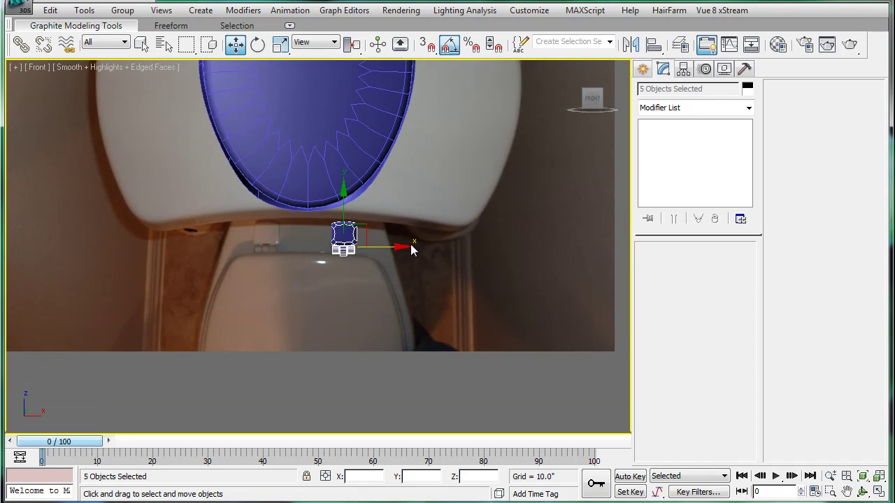
Select both complete hinges and move them up along the vertical axis between the modelled tank and lid.
{"action": "scroll", "coordinate": [410, 244], "scroll_direction": "down", "scroll_amount": 5}
{"action": "scroll", "coordinate": [322, 244], "scroll_direction": "up", "scroll_amount": 4}
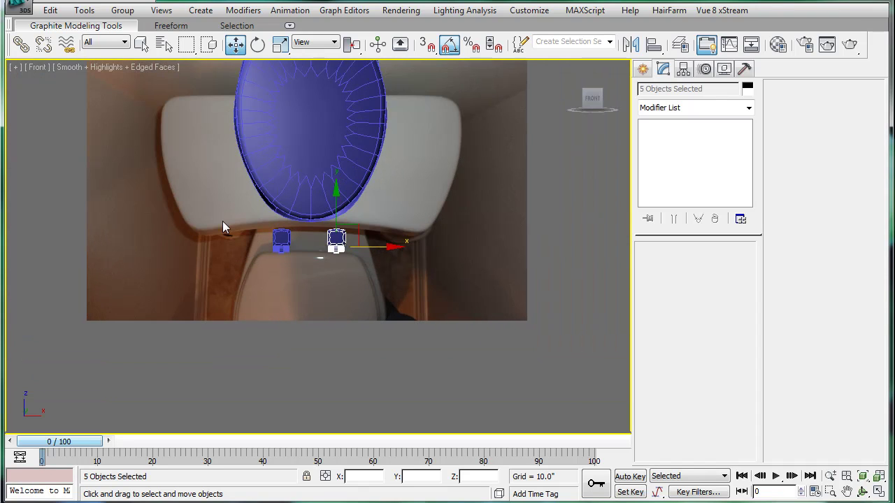
{"action": "left_click_drag", "start_coordinate": [417, 292], "coordinate": [418, 292]}
{"action": "middle_click_drag", "start_coordinate": [330, 208], "coordinate": [341, 299]}
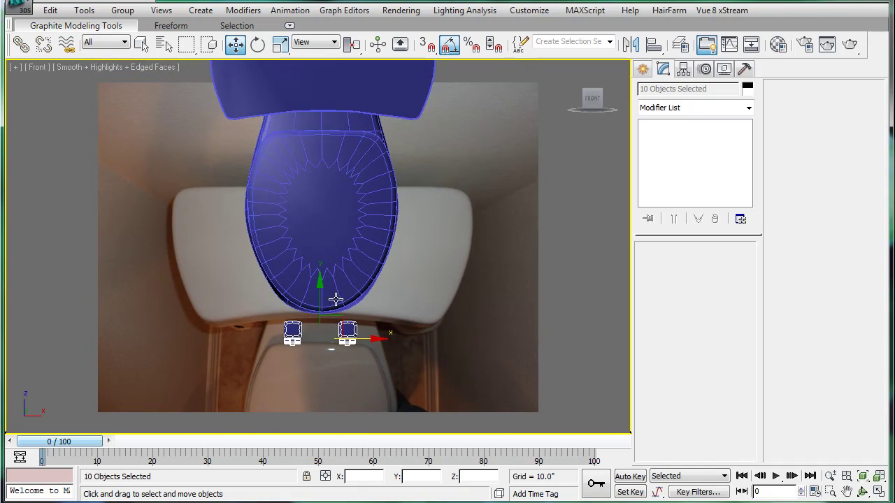
{"action": "left_click_drag", "start_coordinate": [322, 290], "coordinate": [341, 84]}
{"action": "middle_click_drag", "start_coordinate": [342, 89], "coordinate": [338, 191]}
{"action": "scroll", "coordinate": [320, 217], "scroll_direction": "up", "scroll_amount": 3}
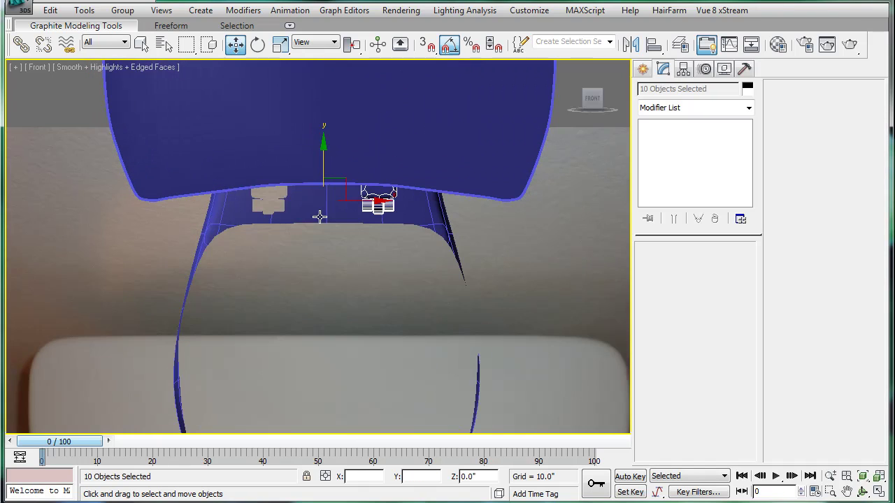
{"action": "left_click_drag", "start_coordinate": [323, 151], "coordinate": [331, 167]}
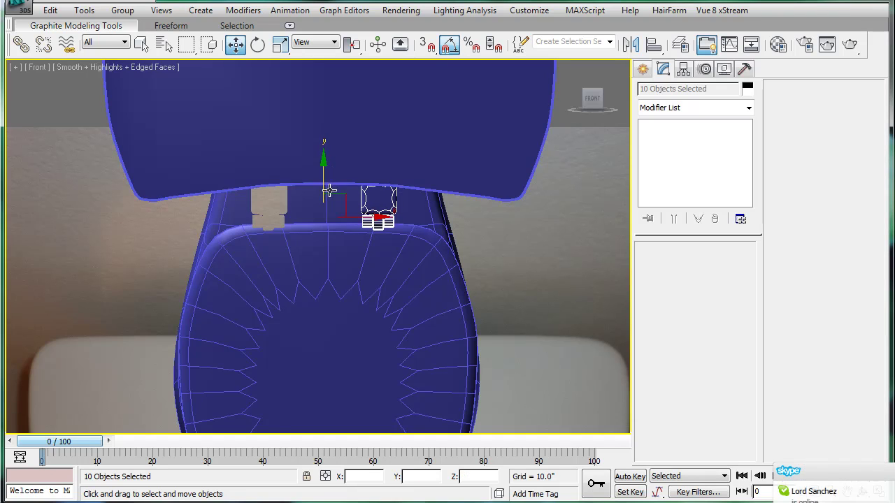
In the Perspective view, move both hinges along Y onto the toilet body at the back edge of the lid.
{"action": "key", "text": "p"}
{"action": "scroll", "coordinate": [348, 195], "scroll_direction": "up", "scroll_amount": 3}
{"action": "middle_click_drag", "start_coordinate": [395, 221], "coordinate": [279, 272], "text": "alt"}
{"action": "left_click_drag", "start_coordinate": [283, 285], "coordinate": [75, 384]}
{"action": "key", "text": "z"}
{"action": "mouse_move", "coordinate": [296, 326]}
{"action": "middle_mouse_down", "text": "alt"}
{"action": "mouse_move", "coordinate": [317, 325]}
{"action": "mouse_move", "coordinate": [302, 334]}
{"action": "middle_mouse_up", "text": "alt"}
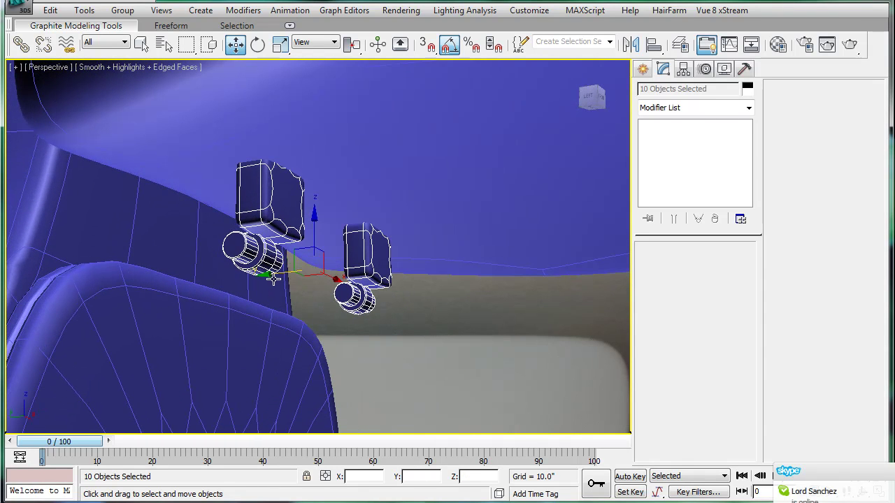
{"action": "left_click_drag", "start_coordinate": [272, 279], "coordinate": [156, 280]}
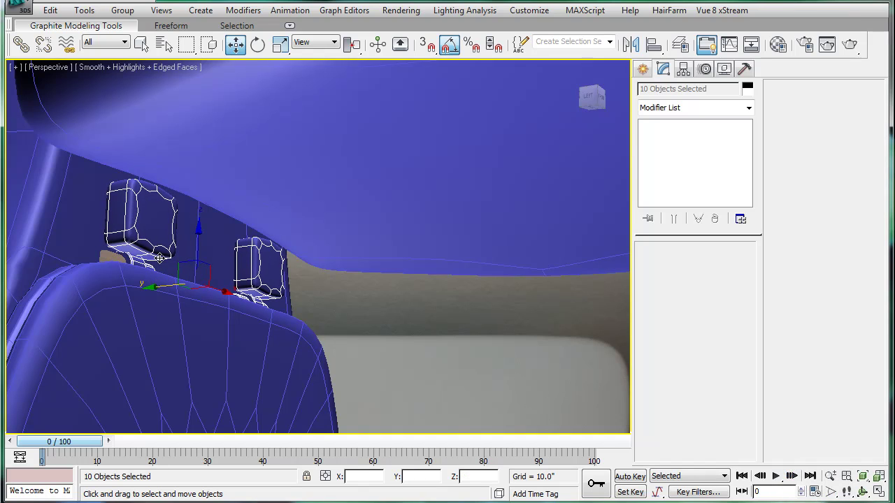
Select only the two rounded hinge blocks and shift them slightly along Y.
{"action": "left_click", "coordinate": [281, 267]}
{"action": "left_click", "coordinate": [146, 230]}
{"action": "left_click", "coordinate": [263, 263], "text": "ctrl"}
{"action": "left_click_drag", "start_coordinate": [179, 253], "coordinate": [171, 250]}
Examine the hinge placement from several angles and compare it with reference photo P1000206 in Windows Photo Viewer.
{"action": "middle_click_drag", "start_coordinate": [172, 250], "coordinate": [171, 286], "text": "alt"}
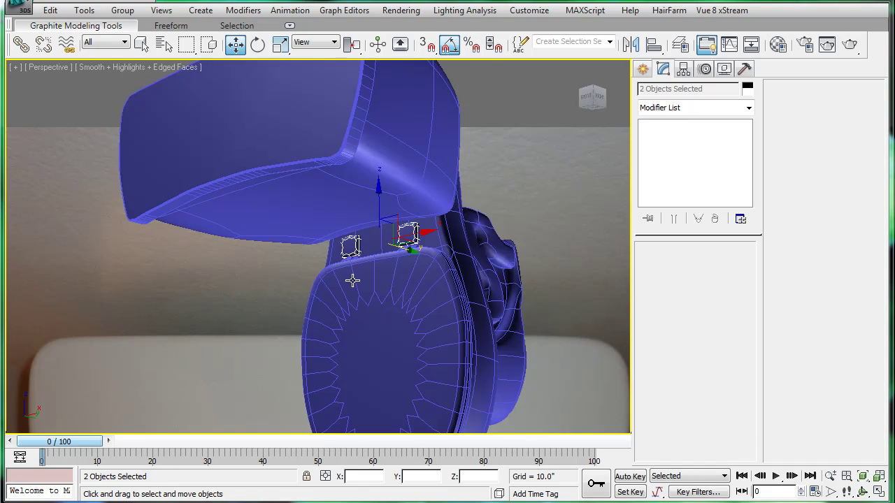
{"action": "scroll", "coordinate": [394, 267], "scroll_direction": "up", "scroll_amount": 2}
{"action": "middle_click_drag", "start_coordinate": [407, 261], "coordinate": [481, 230], "text": "alt"}
{"action": "scroll", "coordinate": [480, 229], "scroll_direction": "down", "scroll_amount": 5}
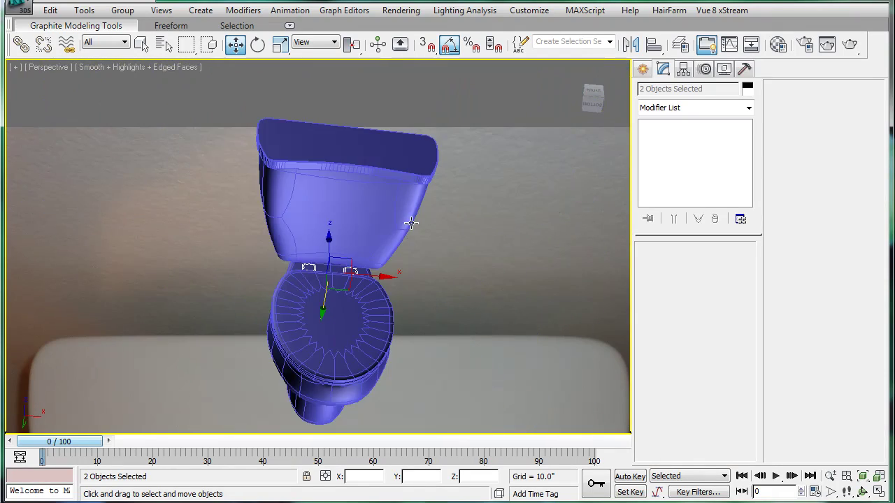
{"action": "middle_click_drag", "start_coordinate": [413, 224], "coordinate": [399, 280], "text": "alt"}
{"action": "scroll", "coordinate": [390, 281], "scroll_direction": "up", "scroll_amount": 5}
{"action": "scroll", "coordinate": [369, 288], "scroll_direction": "down", "scroll_amount": 3}
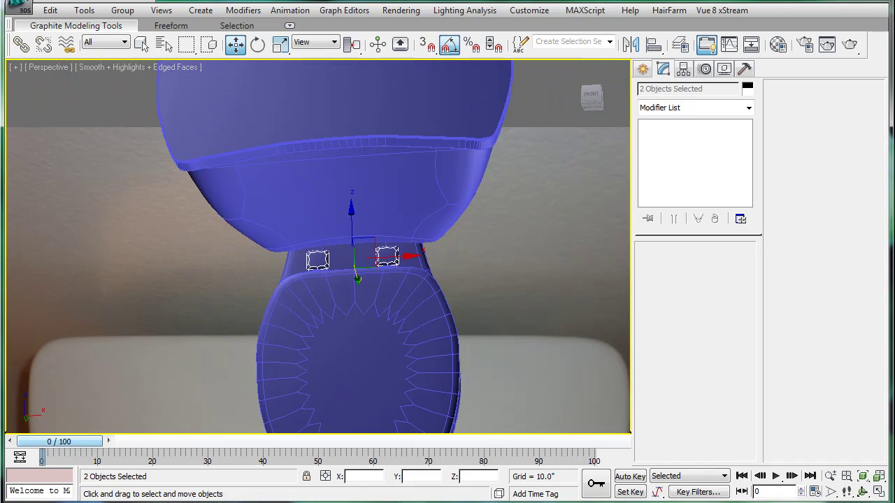
{"action": "left_click_drag", "start_coordinate": [419, 500], "coordinate": [487, 42]}
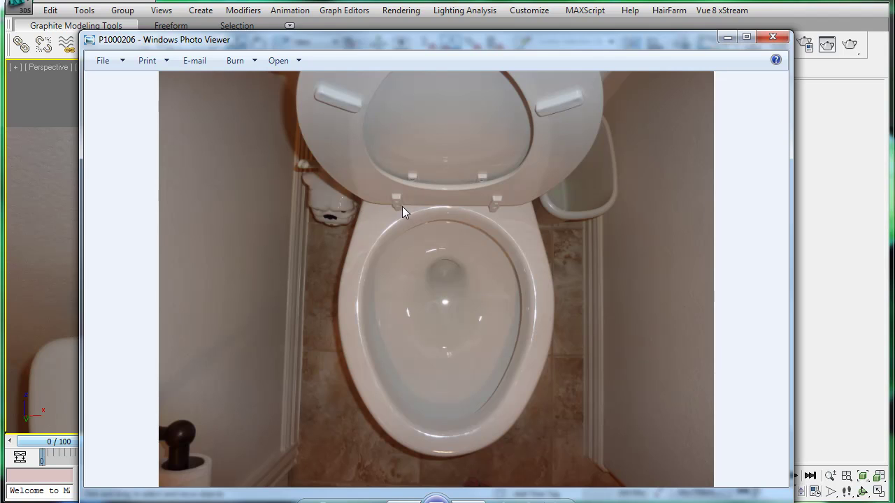
{"action": "key", "text": "alt+Tab"}
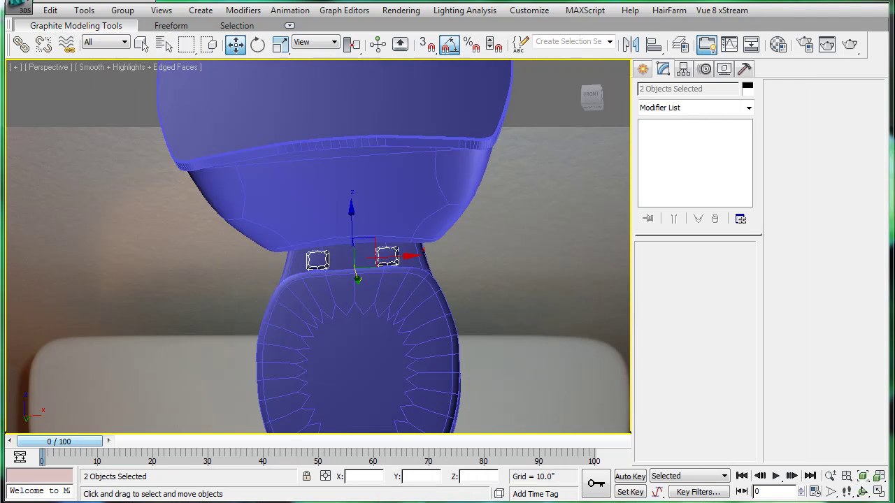
Turn off the edged faces display and inspect the shaded toilet around the hinges.
{"action": "scroll", "coordinate": [329, 280], "scroll_direction": "down", "scroll_amount": 4}
{"action": "middle_click_drag", "start_coordinate": [329, 272], "coordinate": [267, 348], "text": "alt"}
{"action": "scroll", "coordinate": [342, 271], "scroll_direction": "up", "scroll_amount": 2}
{"action": "key", "text": "F4"}
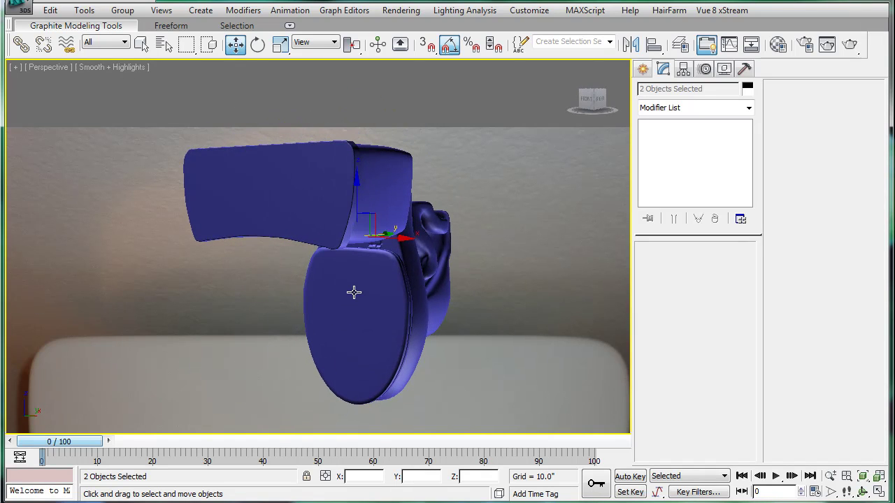
{"action": "middle_click_drag", "start_coordinate": [369, 260], "coordinate": [425, 217], "text": "alt"}
Select all toilet parts and rotate them together about X so the toilet stands upright in the Front view, then clear the selection.
{"action": "scroll", "coordinate": [419, 215], "scroll_direction": "down", "scroll_amount": 4}
{"action": "left_click_drag", "start_coordinate": [466, 383], "coordinate": [465, 383]}
{"action": "scroll", "coordinate": [385, 288], "scroll_direction": "down", "scroll_amount": 2}
{"action": "key", "text": "f"}
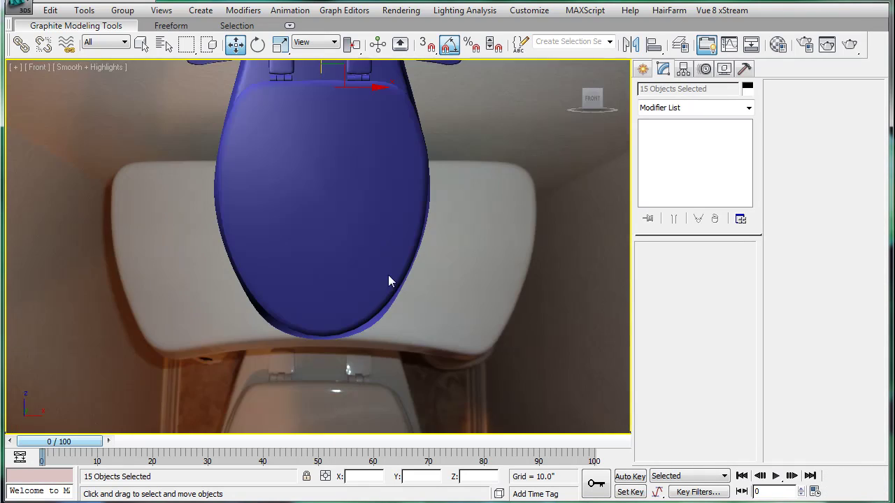
{"action": "scroll", "coordinate": [366, 252], "scroll_direction": "down", "scroll_amount": 5}
{"action": "scroll", "coordinate": [381, 253], "scroll_direction": "up", "scroll_amount": 3}
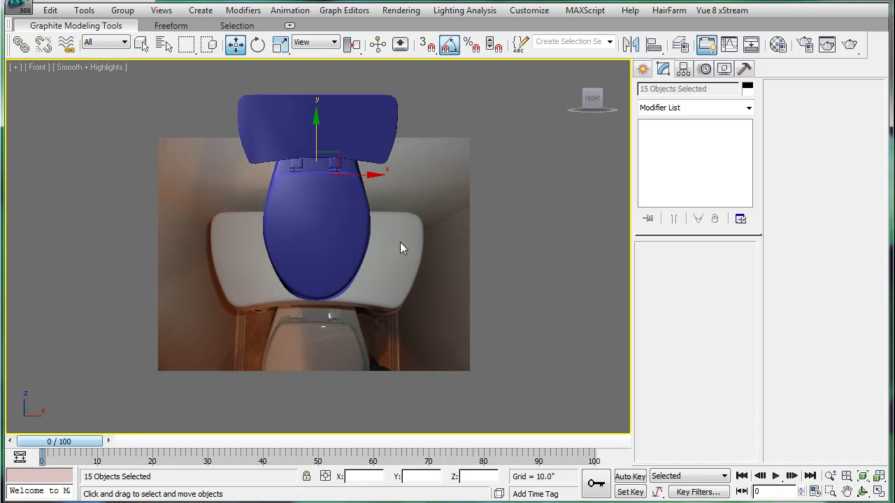
{"action": "key", "text": "e"}
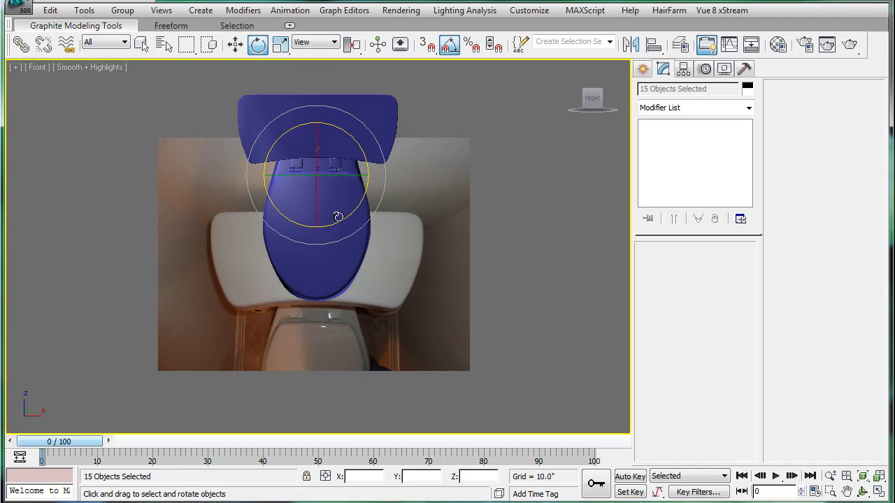
{"action": "left_click_drag", "start_coordinate": [315, 200], "coordinate": [312, 140]}
{"action": "left_click", "coordinate": [483, 180]}
{"action": "middle_click_drag", "start_coordinate": [453, 177], "coordinate": [461, 225]}
{"action": "scroll", "coordinate": [462, 224], "scroll_direction": "down", "scroll_amount": 2}
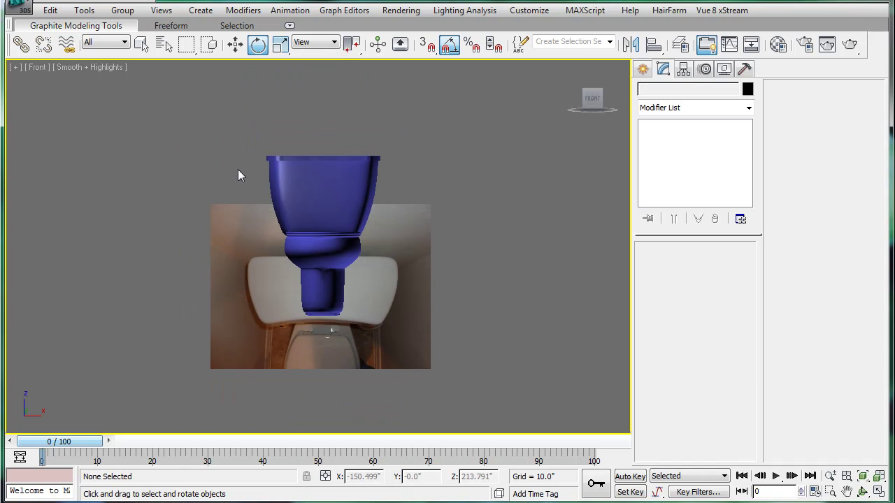
Replace the Front viewport's background image with the reference photo P1000208.
{"action": "key", "text": "alt+b"}
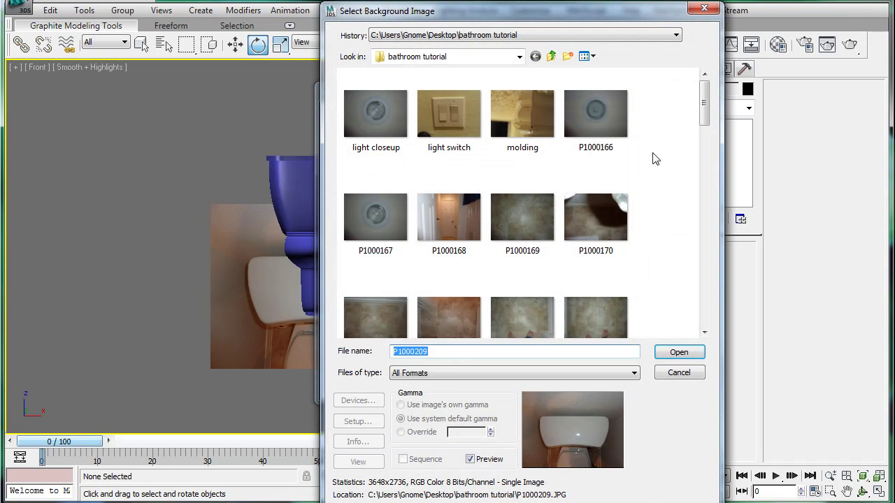
{"action": "left_click_drag", "start_coordinate": [710, 104], "coordinate": [708, 286]}
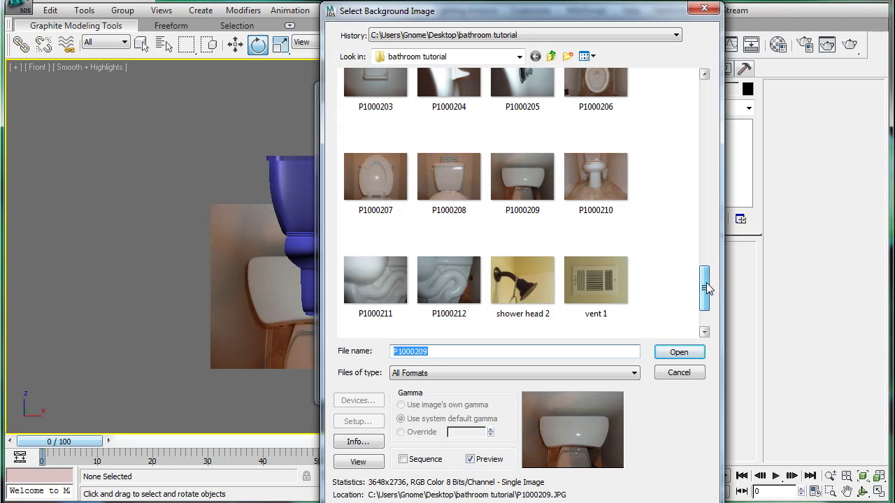
{"action": "left_click", "coordinate": [678, 352]}
{"action": "left_click", "coordinate": [462, 388]}
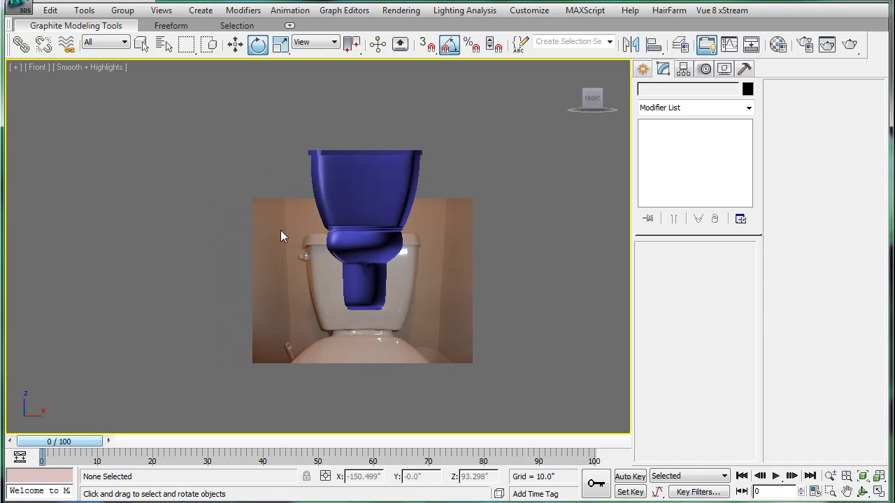
Draw a box about 13.9" long over the flush handle in the background photo.
{"action": "scroll", "coordinate": [280, 236], "scroll_direction": "up", "scroll_amount": 7}
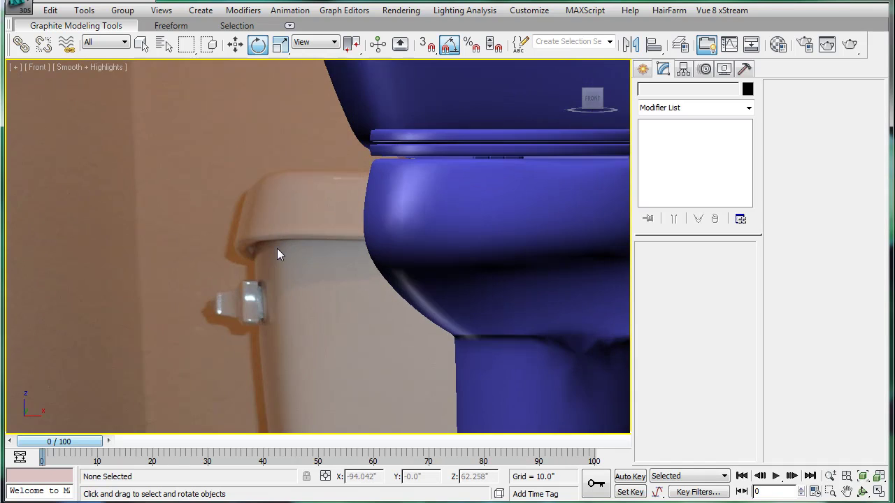
{"action": "middle_click_drag", "start_coordinate": [260, 286], "coordinate": [474, 229]}
{"action": "scroll", "coordinate": [475, 248], "scroll_direction": "down", "scroll_amount": 6}
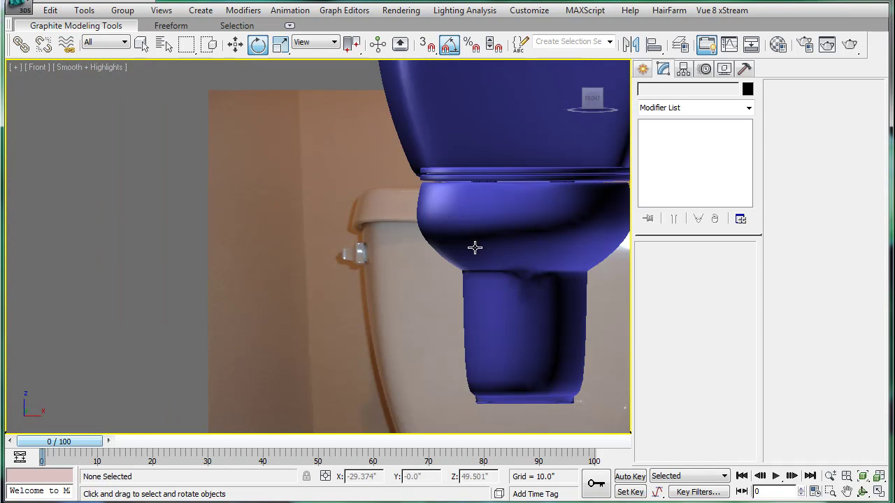
{"action": "scroll", "coordinate": [462, 271], "scroll_direction": "up", "scroll_amount": 6}
{"action": "scroll", "coordinate": [498, 297], "scroll_direction": "down", "scroll_amount": 6}
{"action": "scroll", "coordinate": [497, 302], "scroll_direction": "up", "scroll_amount": 6}
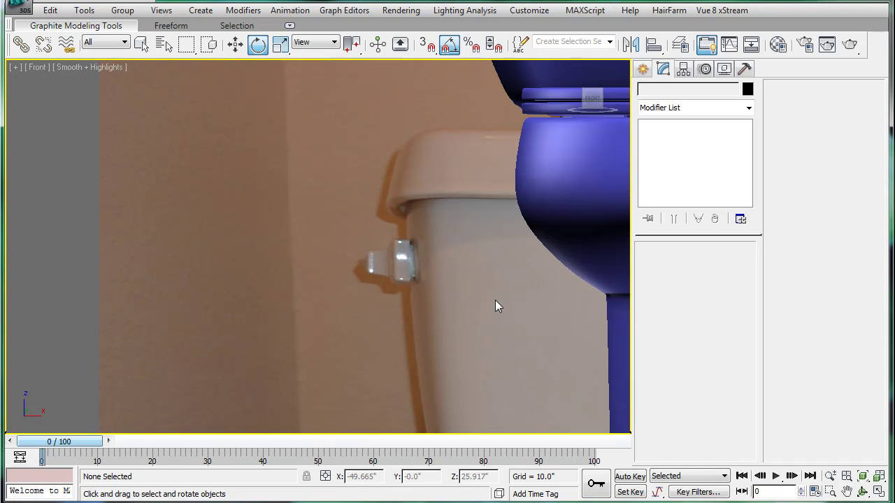
{"action": "left_click", "coordinate": [643, 69]}
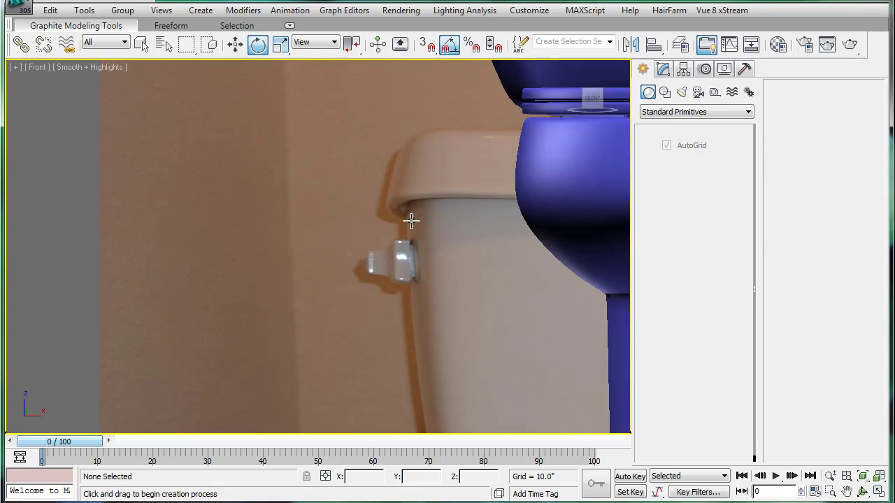
{"action": "left_click", "coordinate": [669, 159]}
{"action": "left_click_drag", "start_coordinate": [409, 240], "coordinate": [393, 282]}
{"action": "left_click", "coordinate": [379, 368]}
Convert the new handle box to an Editable Poly in the Perspective view.
{"action": "key", "text": "p"}
{"action": "mouse_move", "coordinate": [420, 249]}
{"action": "middle_mouse_down"}
{"action": "mouse_move", "coordinate": [447, 282]}
{"action": "mouse_move", "coordinate": [462, 276]}
{"action": "mouse_move", "coordinate": [422, 278]}
{"action": "mouse_move", "coordinate": [435, 272]}
{"action": "mouse_move", "coordinate": [427, 263]}
{"action": "middle_mouse_up"}
{"action": "scroll", "coordinate": [418, 258], "scroll_direction": "up", "scroll_amount": 2}
{"action": "left_click", "coordinate": [662, 69]}
{"action": "key", "text": "e"}
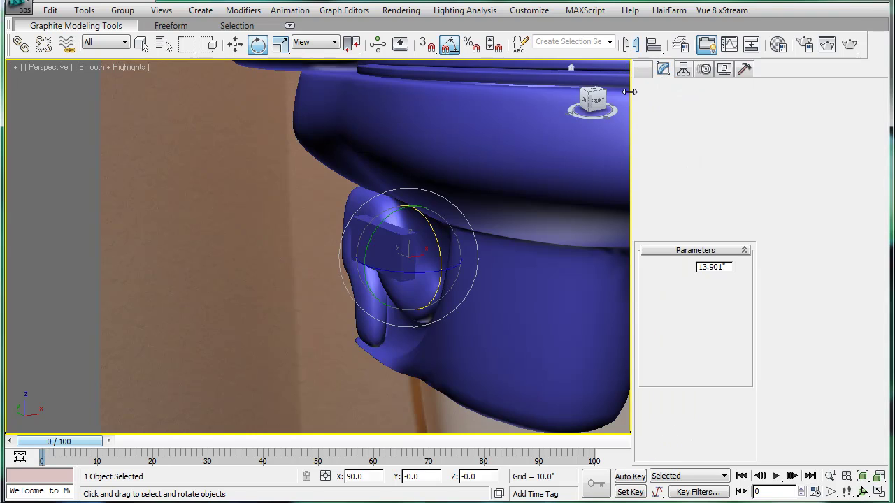
{"action": "key", "text": "ctrl+e"}
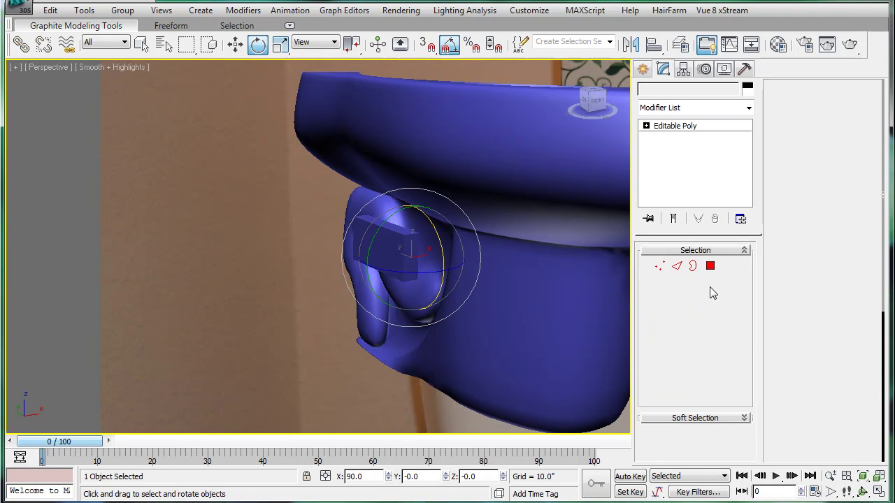
Show edged faces and connect the upper and lower long edges of the box's front with 1 segment and a slide of 43.
{"action": "left_click", "coordinate": [674, 268]}
{"action": "left_click", "coordinate": [377, 226]}
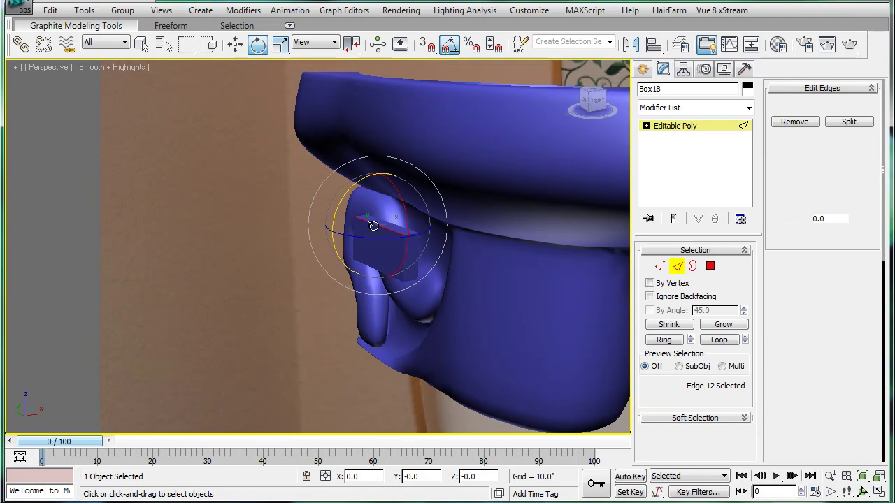
{"action": "left_click", "coordinate": [378, 272], "text": "ctrl"}
{"action": "key", "text": "F4"}
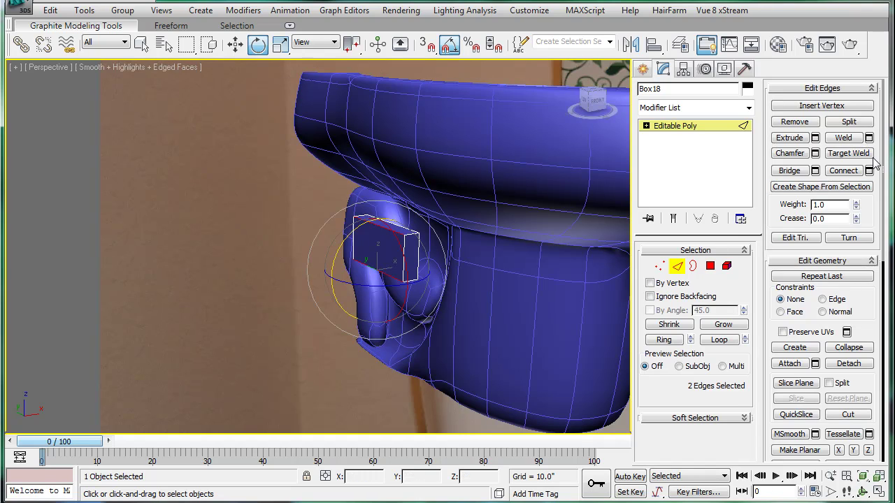
{"action": "left_click", "coordinate": [869, 171]}
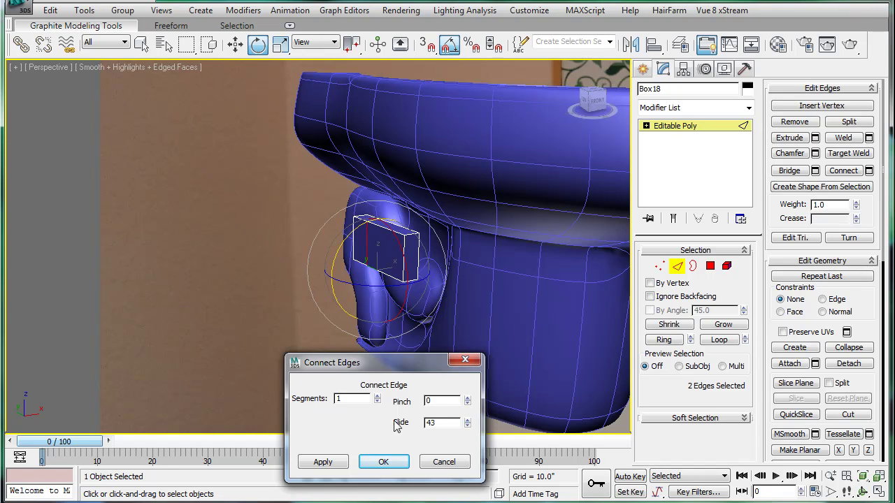
{"action": "left_click", "coordinate": [381, 464]}
Extrude the small front polygon beside the new edge by 6.868" as a group and scale its end face to about 57% along Z.
{"action": "left_click", "coordinate": [710, 267]}
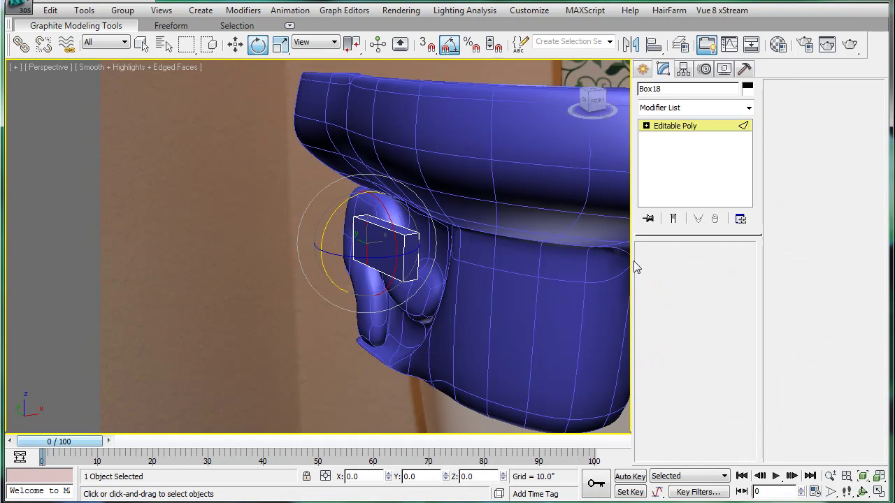
{"action": "left_click", "coordinate": [355, 231]}
{"action": "left_click", "coordinate": [815, 121]}
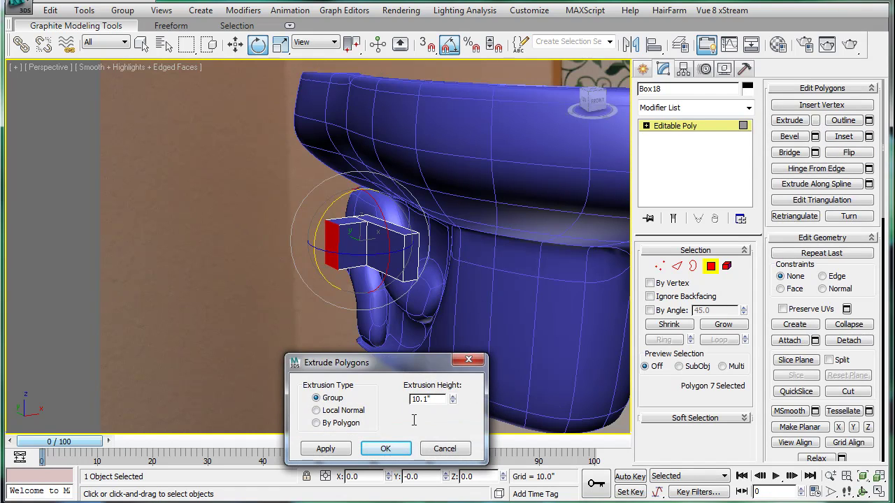
{"action": "left_click_drag", "start_coordinate": [452, 399], "coordinate": [452, 420]}
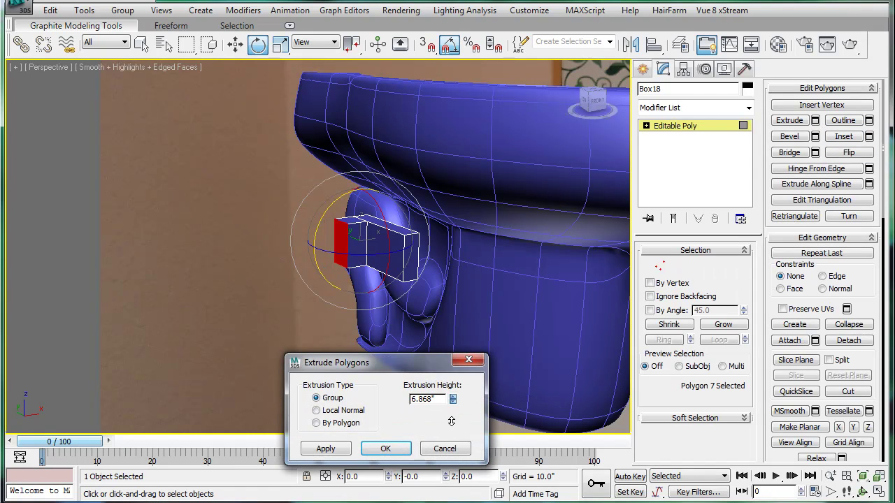
{"action": "left_click", "coordinate": [396, 448]}
{"action": "key", "text": "r"}
{"action": "left_click_drag", "start_coordinate": [339, 191], "coordinate": [342, 230]}
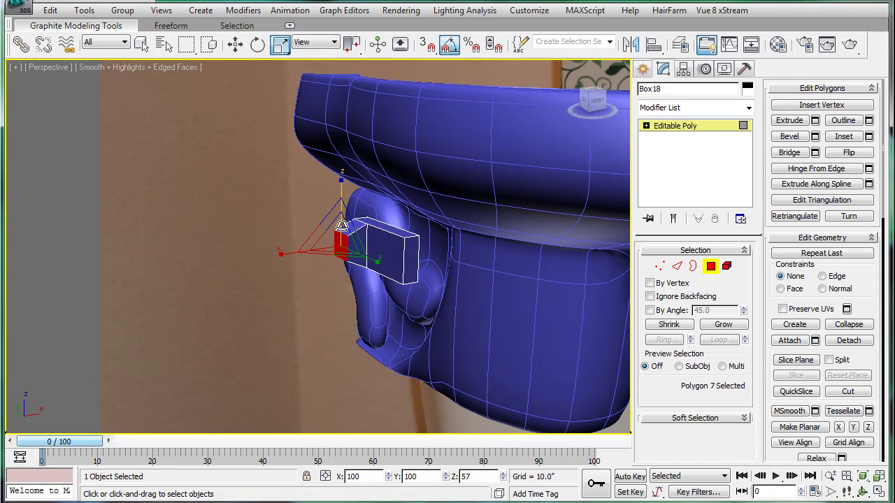
Chamfer all edges of the handle by 1.0" with 1 segment.
{"action": "left_click", "coordinate": [677, 268]}
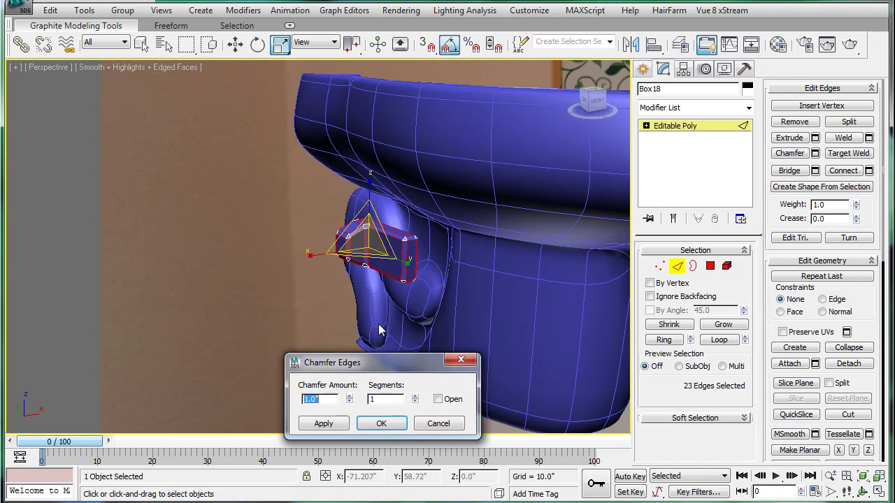
{"action": "left_click", "coordinate": [378, 422]}
{"action": "left_click", "coordinate": [662, 128]}
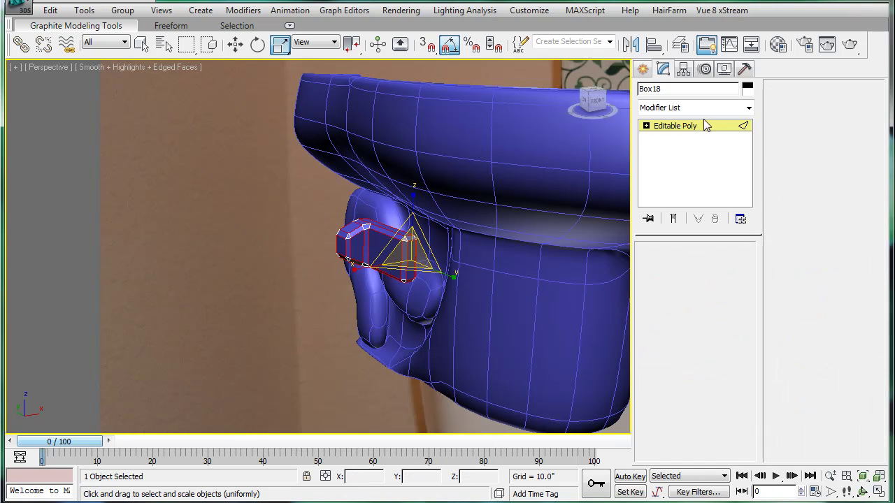
Apply a MeshSmooth modifier to the handle and clear the selection.
{"action": "left_click", "coordinate": [749, 108]}
{"action": "scroll", "coordinate": [724, 336], "scroll_direction": "down", "scroll_amount": 10}
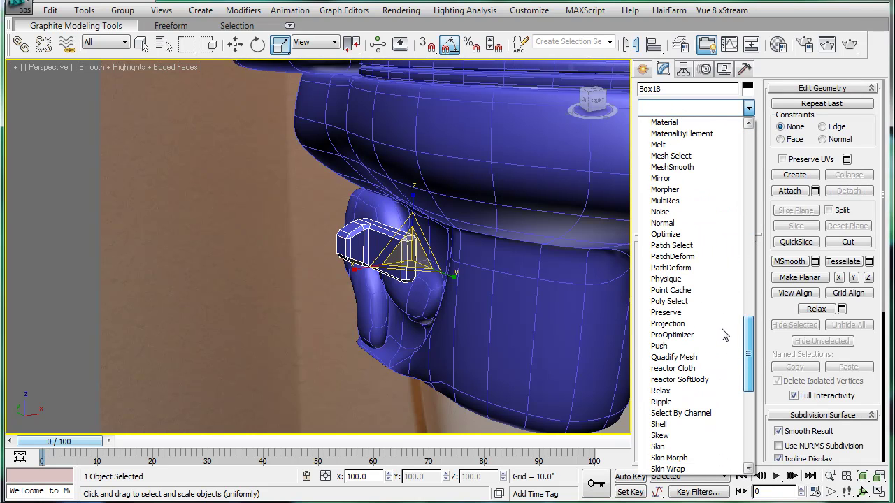
{"action": "left_click", "coordinate": [679, 167]}
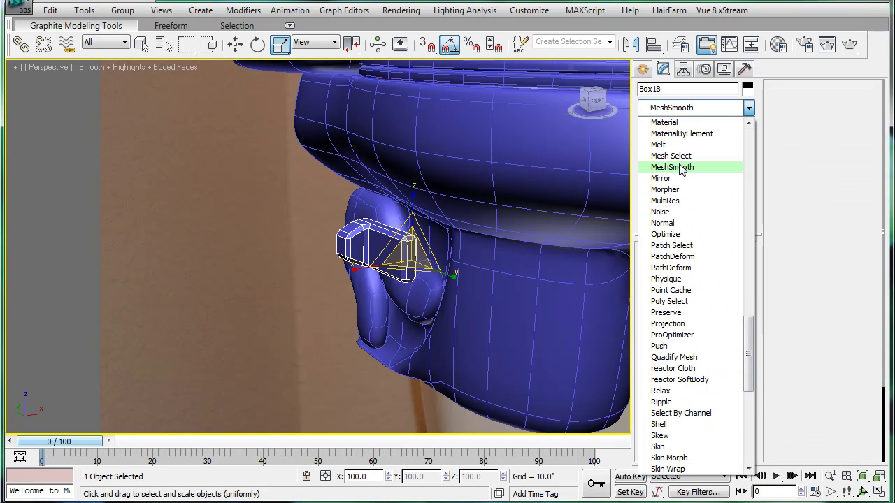
{"action": "left_click", "coordinate": [234, 305]}
Create a short cylinder with AutoGrid on the flat tank-facing side of the handle as its mounting stem.
{"action": "middle_click_drag", "start_coordinate": [504, 232], "coordinate": [416, 225], "text": "alt"}
{"action": "left_click", "coordinate": [643, 69]}
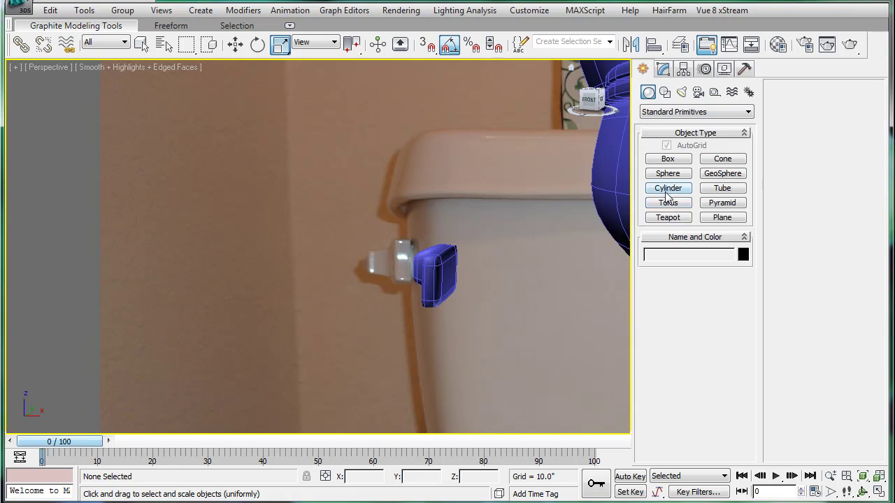
{"action": "left_click", "coordinate": [668, 189]}
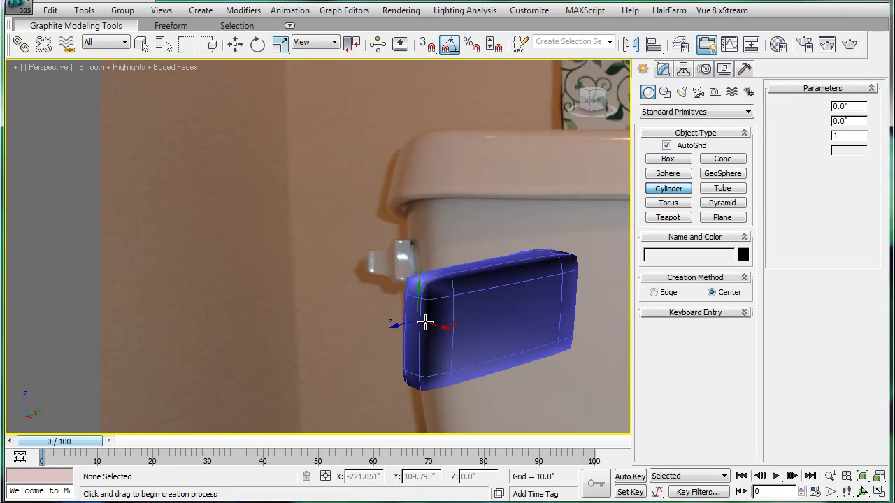
{"action": "mouse_move", "coordinate": [461, 327]}
{"action": "left_mouse_down"}
{"action": "mouse_move", "coordinate": [465, 359]}
{"action": "mouse_move", "coordinate": [478, 339]}
{"action": "left_mouse_up"}
{"action": "left_click", "coordinate": [525, 377]}
Select the handle and its cylinder together and move them up beside the tank's upper corner in the Front view.
{"action": "key", "text": "w"}
{"action": "scroll", "coordinate": [466, 296], "scroll_direction": "down", "scroll_amount": 8}
{"action": "key", "text": "f"}
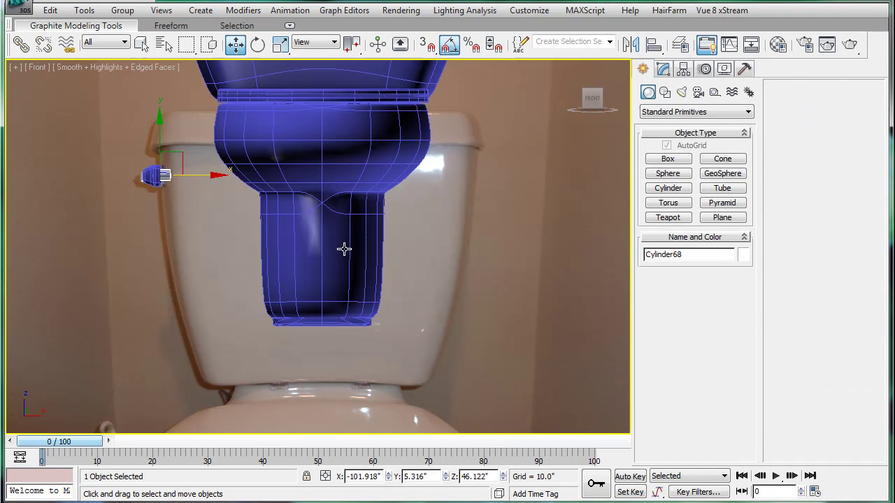
{"action": "middle_click_drag", "start_coordinate": [238, 186], "coordinate": [312, 301]}
{"action": "left_click_drag", "start_coordinate": [285, 372], "coordinate": [285, 372]}
{"action": "scroll", "coordinate": [274, 305], "scroll_direction": "down", "scroll_amount": 4}
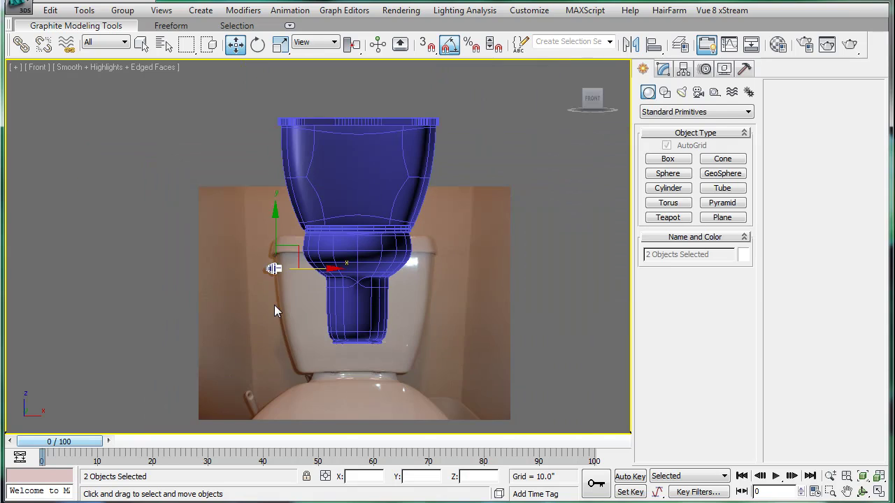
{"action": "left_click_drag", "start_coordinate": [294, 246], "coordinate": [287, 126]}
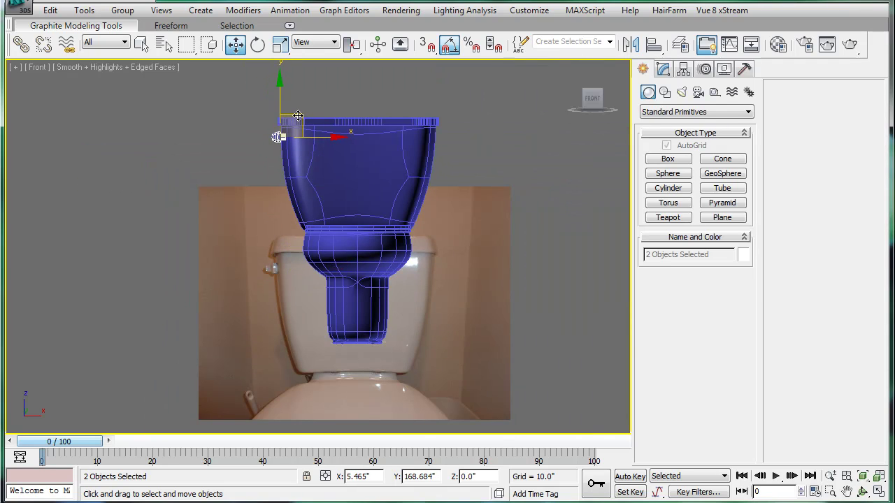
Move the handle and cylinder about 151" along Y in the Top view so they sit beside the tank.
{"action": "key", "text": "t"}
{"action": "middle_click_drag", "start_coordinate": [265, 180], "coordinate": [277, 322]}
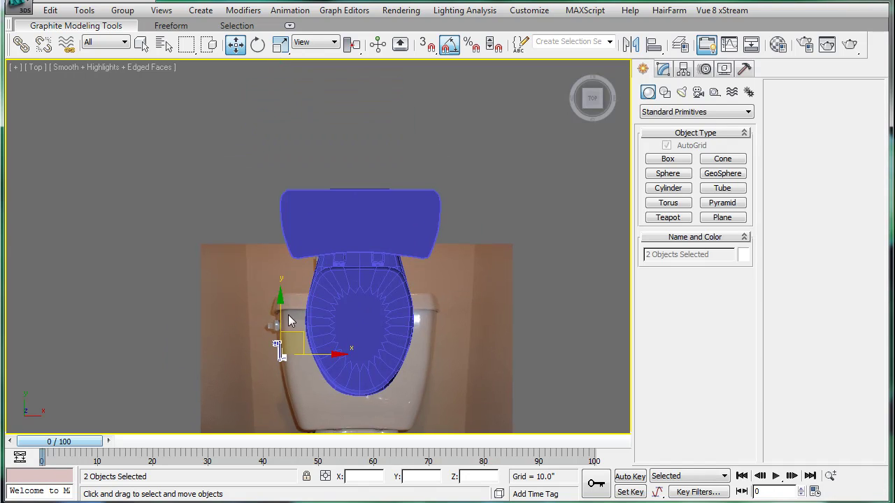
{"action": "left_click_drag", "start_coordinate": [279, 324], "coordinate": [281, 204]}
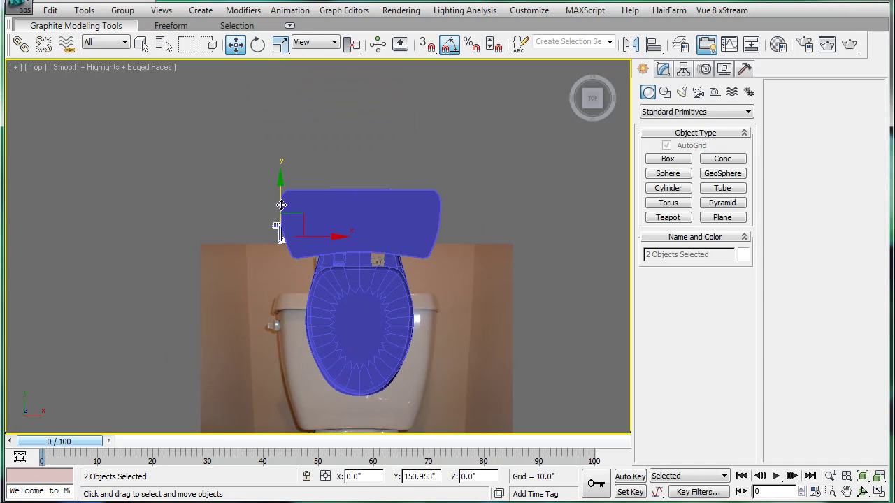
Push the handle and cylinder along X in the Perspective view so the stem meets the tank's side wall.
{"action": "key", "text": "p"}
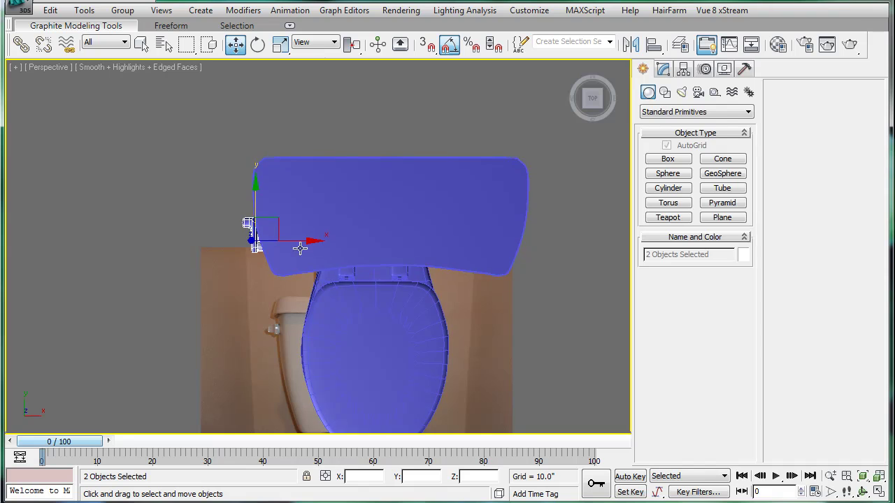
{"action": "middle_click_drag", "start_coordinate": [300, 248], "coordinate": [382, 179], "text": "alt"}
{"action": "scroll", "coordinate": [296, 97], "scroll_direction": "up", "scroll_amount": 3}
{"action": "middle_click_drag", "start_coordinate": [296, 98], "coordinate": [319, 296]}
{"action": "scroll", "coordinate": [319, 296], "scroll_direction": "up", "scroll_amount": 2}
{"action": "scroll", "coordinate": [290, 274], "scroll_direction": "up", "scroll_amount": 3}
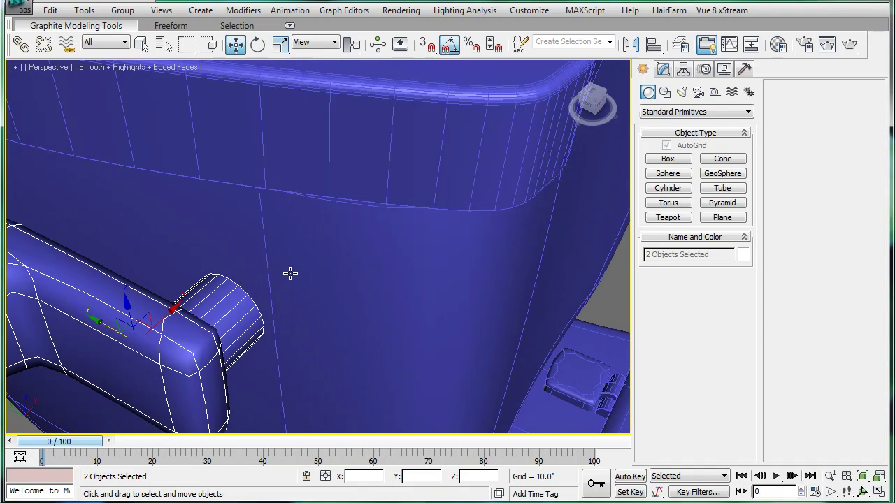
{"action": "left_click_drag", "start_coordinate": [188, 302], "coordinate": [227, 272]}
Rotate the handle and cylinder slightly about Z to follow the tank's side, then clear the selection.
{"action": "scroll", "coordinate": [318, 290], "scroll_direction": "down", "scroll_amount": 5}
{"action": "middle_click_drag", "start_coordinate": [324, 293], "coordinate": [315, 300], "text": "alt"}
{"action": "key", "text": "e"}
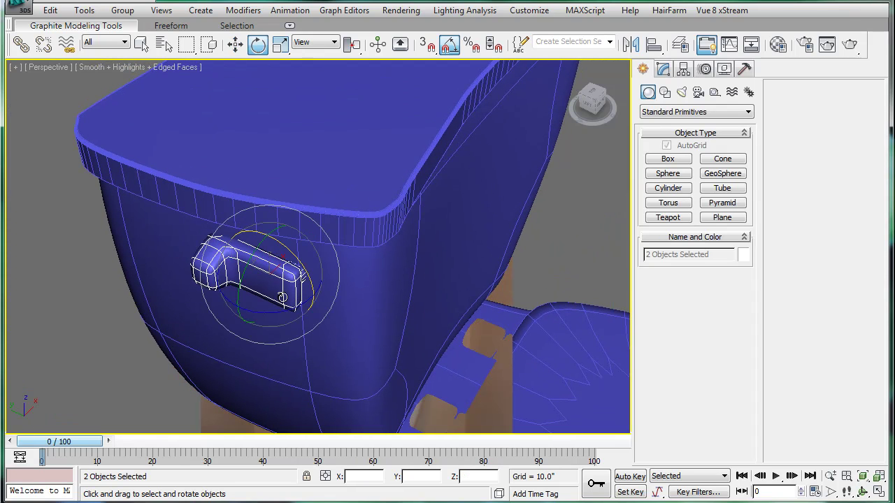
{"action": "left_click_drag", "start_coordinate": [272, 312], "coordinate": [277, 314]}
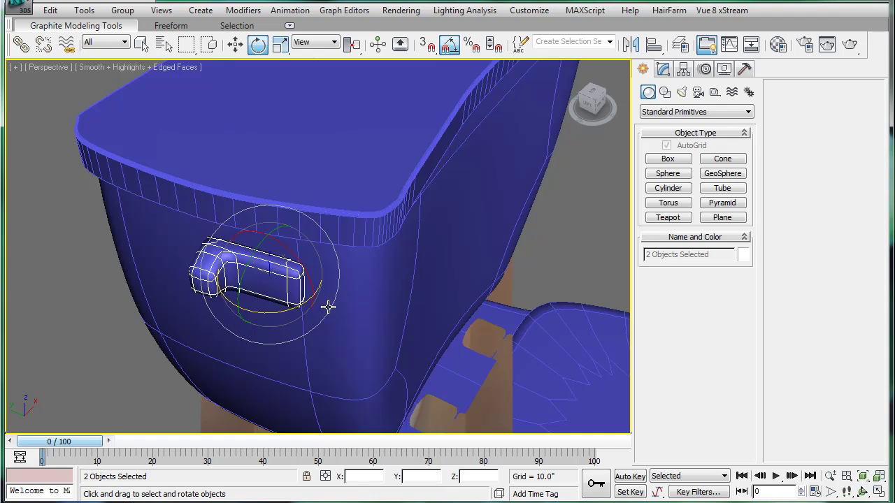
{"action": "middle_click_drag", "start_coordinate": [328, 307], "coordinate": [384, 333], "text": "alt"}
{"action": "middle_click_drag", "start_coordinate": [328, 262], "coordinate": [343, 277], "text": "alt"}
{"action": "scroll", "coordinate": [344, 277], "scroll_direction": "down", "scroll_amount": 4}
{"action": "left_click", "coordinate": [207, 224]}
{"action": "scroll", "coordinate": [351, 256], "scroll_direction": "down", "scroll_amount": 3}
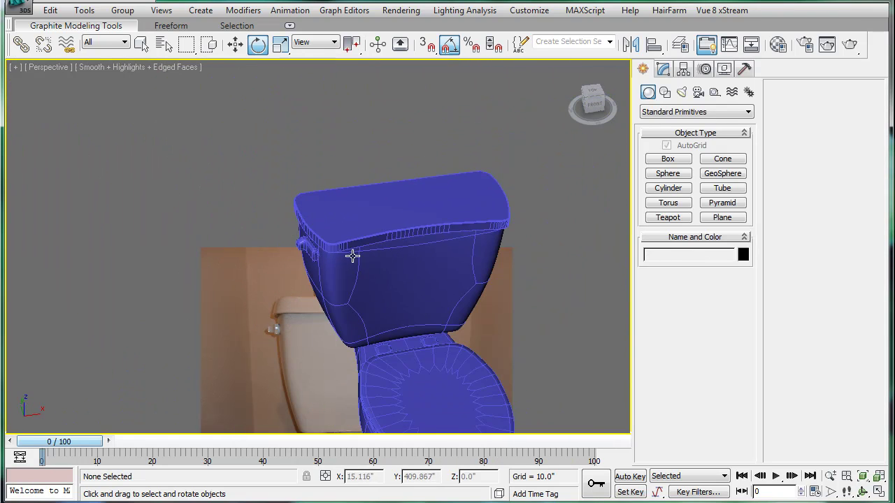
Turn off the edged faces display and inspect the shaded handle on the tank.
{"action": "key", "text": "F4"}
{"action": "scroll", "coordinate": [385, 256], "scroll_direction": "down", "scroll_amount": 3}
{"action": "middle_click_drag", "start_coordinate": [384, 262], "coordinate": [404, 226], "text": "alt"}
{"action": "scroll", "coordinate": [309, 165], "scroll_direction": "up", "scroll_amount": 5}
{"action": "middle_click_drag", "start_coordinate": [371, 154], "coordinate": [355, 223]}
Select the handle lever alone, scale it to about 89% along Z, and clear the selection.
{"action": "left_click", "coordinate": [353, 159]}
{"action": "key", "text": "r"}
{"action": "key", "text": "r"}
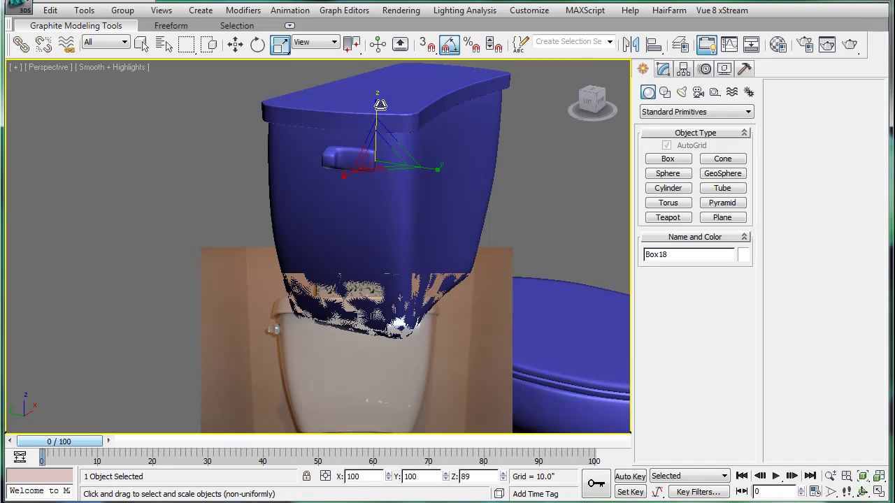
{"action": "left_click", "coordinate": [262, 197]}
{"action": "scroll", "coordinate": [262, 197], "scroll_direction": "down", "scroll_amount": 4}
{"action": "middle_click_drag", "start_coordinate": [401, 307], "coordinate": [366, 323], "text": "alt"}
{"action": "scroll", "coordinate": [451, 345], "scroll_direction": "down", "scroll_amount": 6}
{"action": "middle_click_drag", "start_coordinate": [450, 345], "coordinate": [414, 351], "text": "alt"}
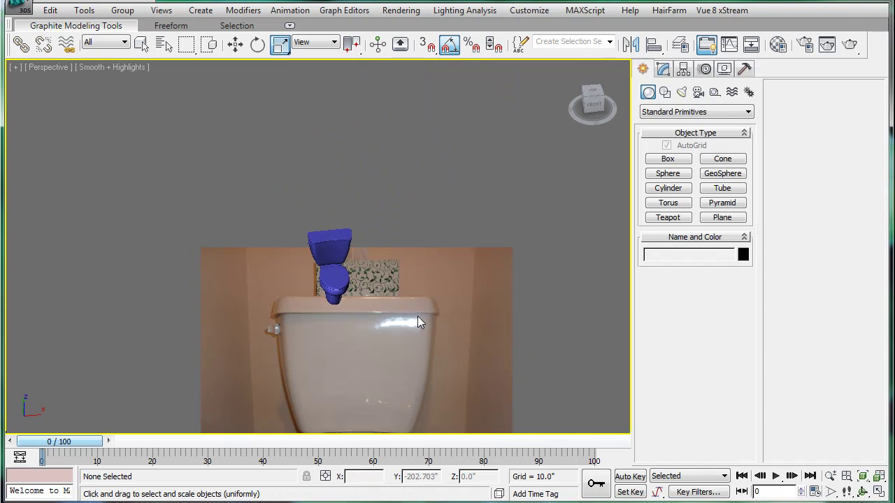
{"action": "mouse_move", "coordinate": [410, 309]}
{"action": "middle_mouse_down"}
{"action": "mouse_move", "coordinate": [392, 233]}
{"action": "mouse_move", "coordinate": [406, 314]}
{"action": "middle_mouse_up"}
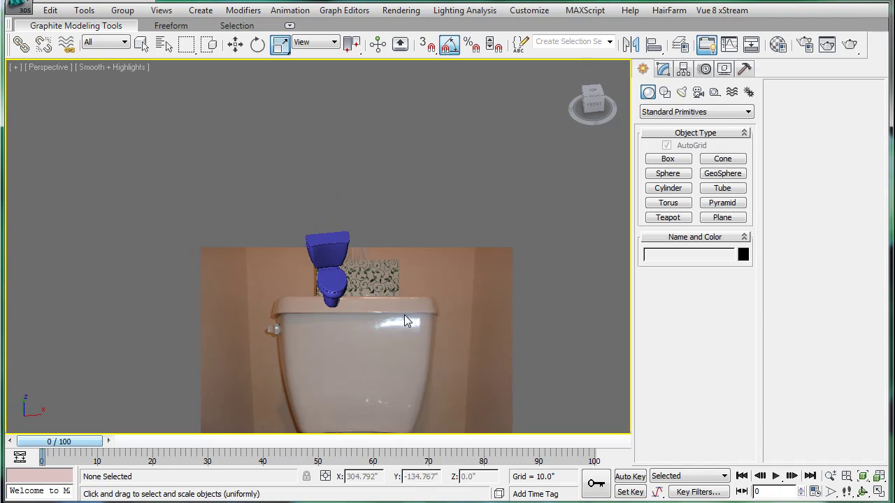
Inspect the finished toilet model in the Front view and from a raised angle in the Perspective view.
{"action": "key", "text": "f"}
{"action": "scroll", "coordinate": [374, 248], "scroll_direction": "down", "scroll_amount": 4}
{"action": "scroll", "coordinate": [360, 263], "scroll_direction": "up", "scroll_amount": 4}
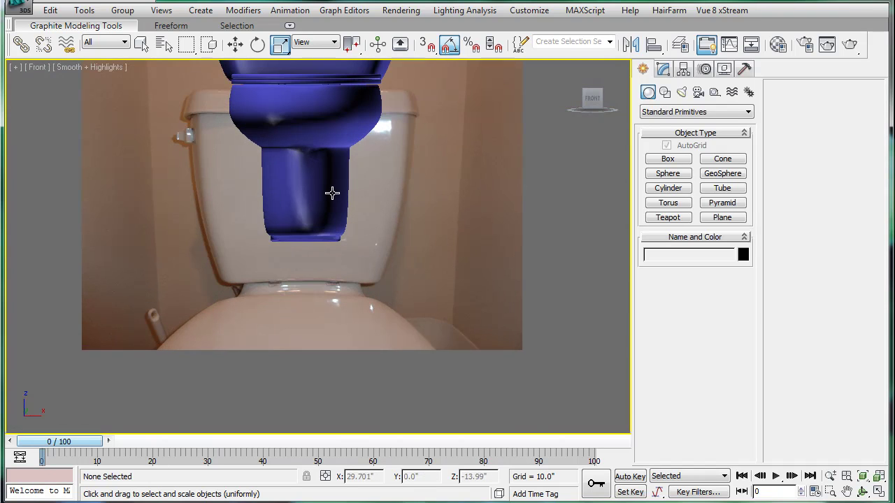
{"action": "middle_click_drag", "start_coordinate": [332, 193], "coordinate": [349, 282]}
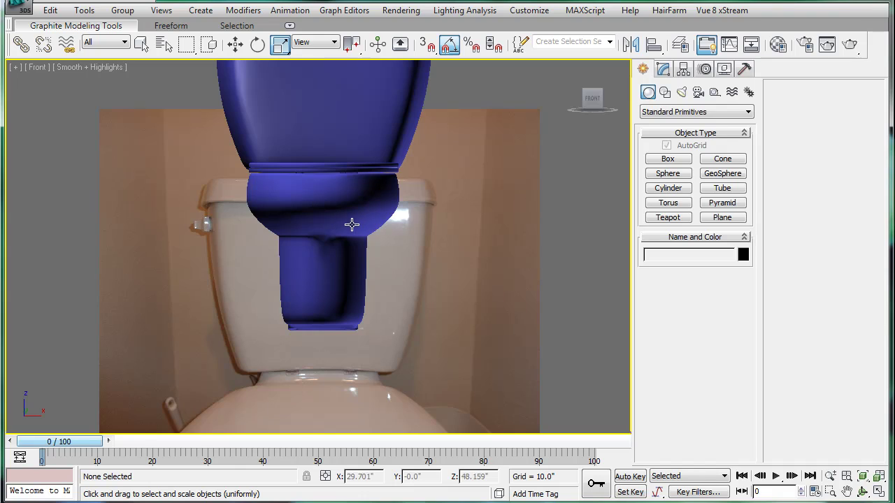
{"action": "middle_click_drag", "start_coordinate": [351, 224], "coordinate": [353, 262]}
{"action": "scroll", "coordinate": [375, 260], "scroll_direction": "down", "scroll_amount": 1}
{"action": "scroll", "coordinate": [375, 260], "scroll_direction": "up", "scroll_amount": 1}
{"action": "scroll", "coordinate": [375, 261], "scroll_direction": "down", "scroll_amount": 1}
{"action": "key", "text": "p"}
{"action": "middle_click_drag", "start_coordinate": [416, 258], "coordinate": [410, 288], "text": "alt"}
{"action": "scroll", "coordinate": [409, 288], "scroll_direction": "down", "scroll_amount": 2}
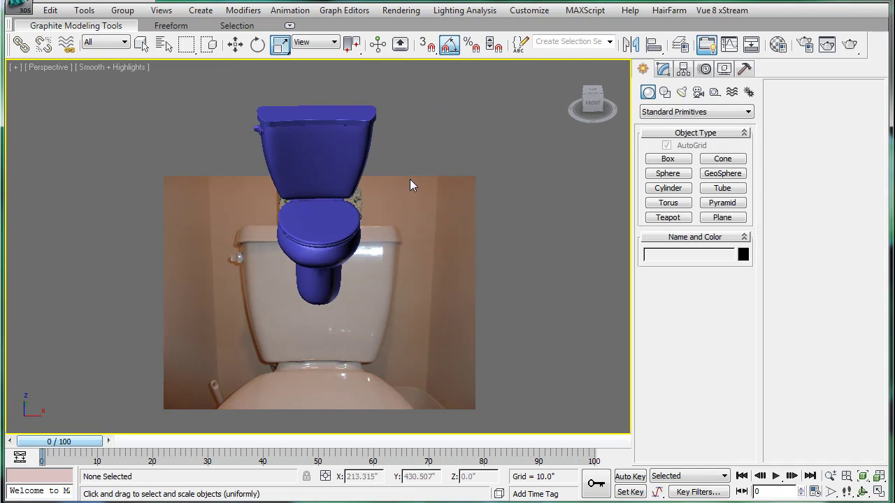
{"action": "middle_click_drag", "start_coordinate": [409, 179], "coordinate": [391, 260]}
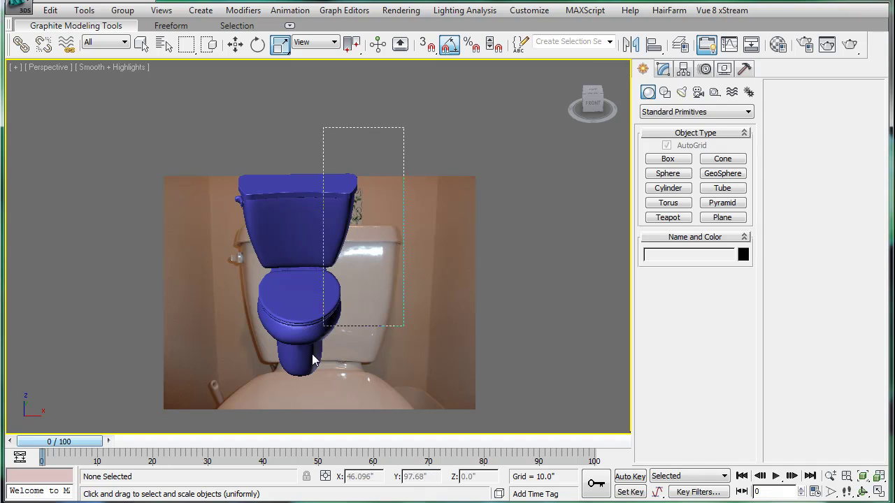
Group all the toilet parts under the name toilet, then check the group by selecting and deselecting it.
{"action": "left_click_drag", "start_coordinate": [219, 418], "coordinate": [219, 420]}
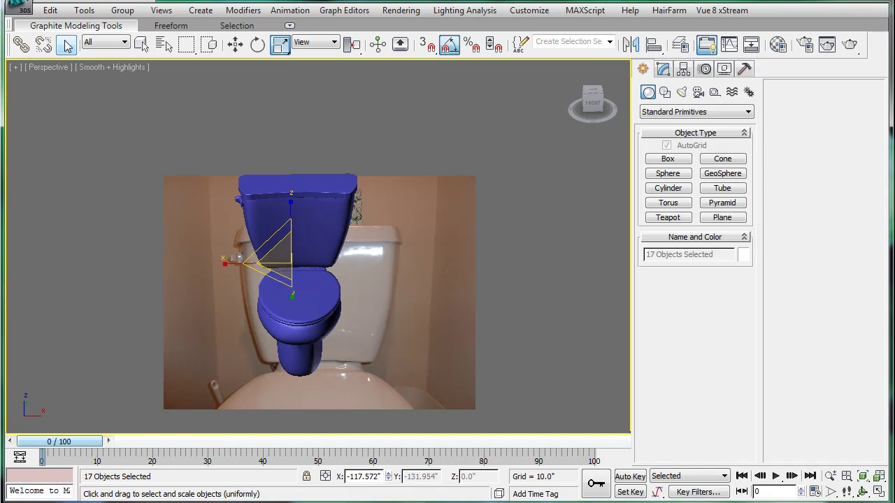
{"action": "left_click", "coordinate": [132, 14]}
{"action": "left_click", "coordinate": [140, 28]}
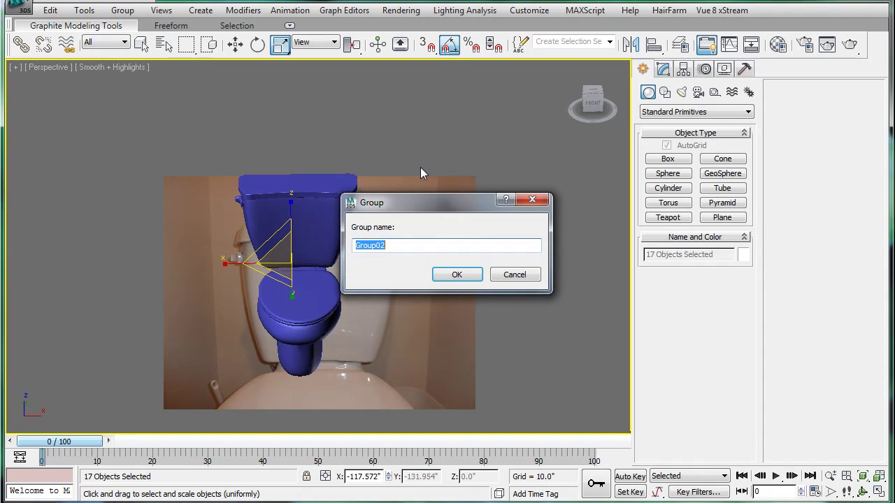
{"action": "type", "text": "toilet"}
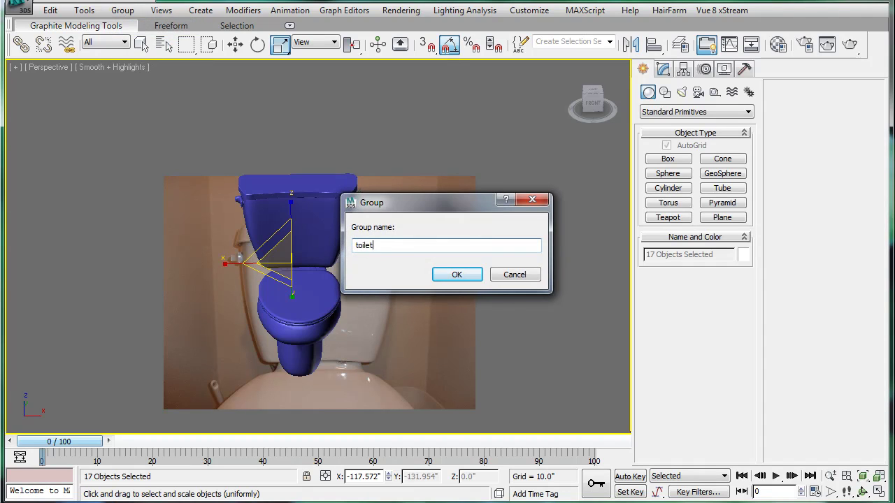
{"action": "key", "text": "Return"}
{"action": "left_click", "coordinate": [424, 162]}
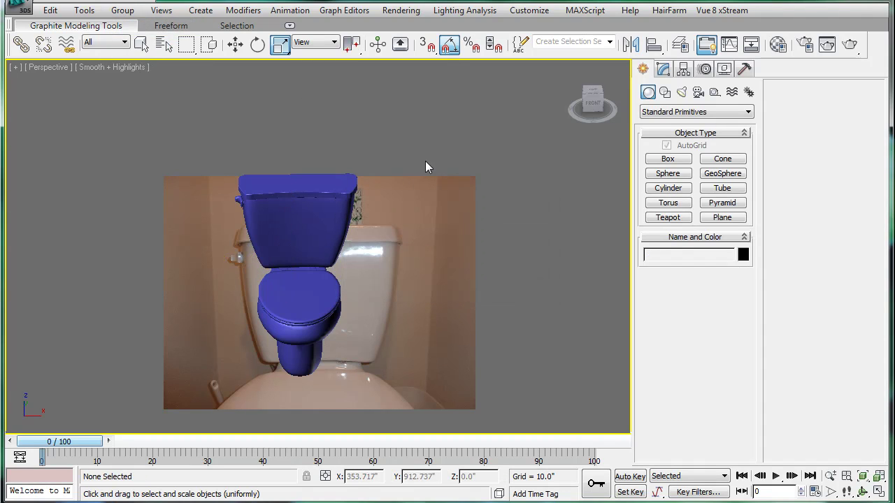
{"action": "left_click", "coordinate": [343, 238]}
{"action": "left_click", "coordinate": [432, 217]}
Select the toilet group and set its object color to black.
{"action": "left_click_drag", "start_coordinate": [205, 370], "coordinate": [192, 404]}
{"action": "left_click", "coordinate": [663, 69]}
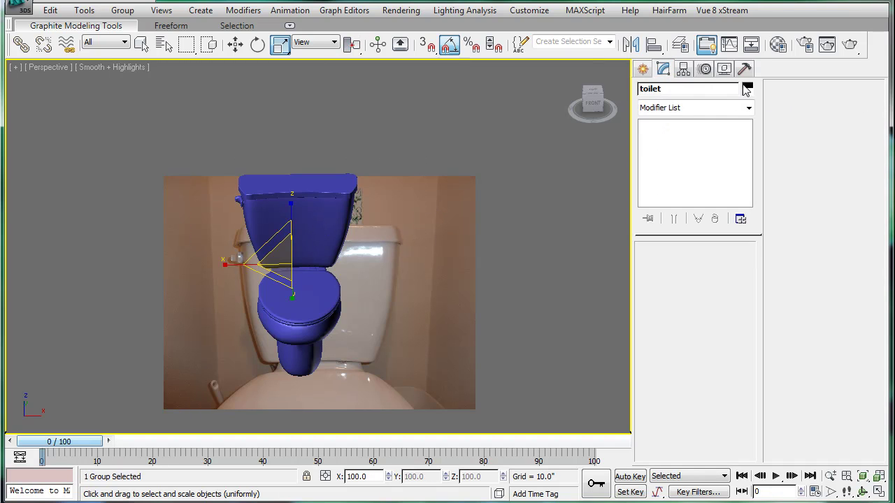
{"action": "left_click", "coordinate": [747, 88]}
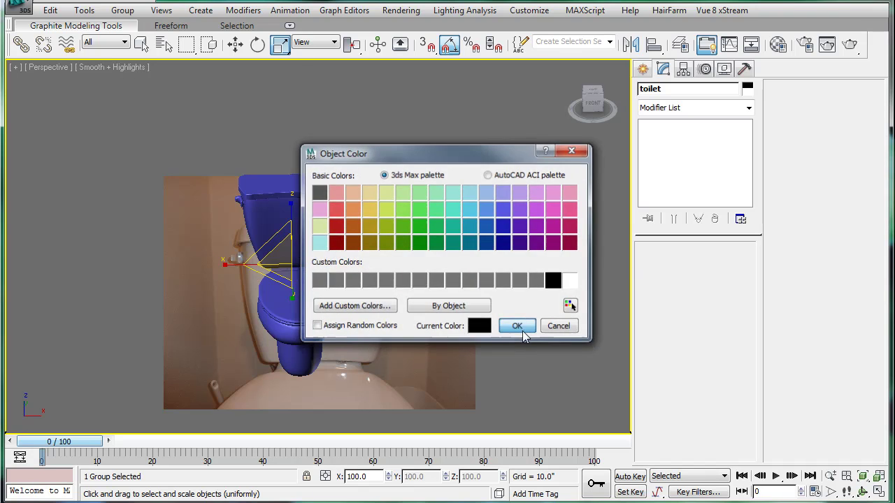
{"action": "left_click", "coordinate": [517, 326]}
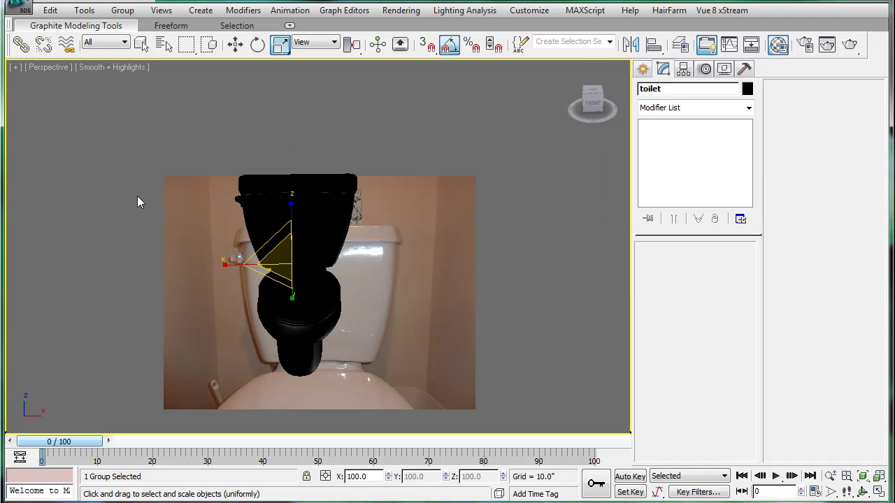
Assign a grey material from the Material Editor to the whole toilet selection, close the editor and clear the selection.
{"action": "key", "text": "m"}
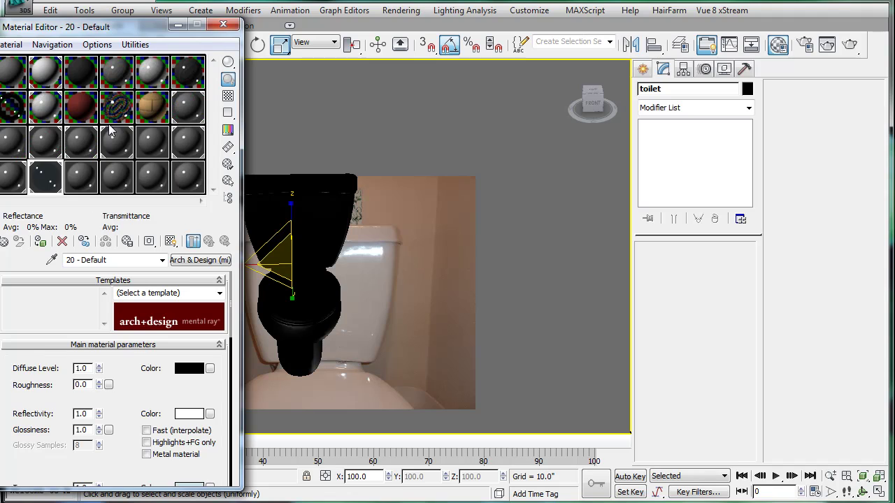
{"action": "left_click_drag", "start_coordinate": [272, 197], "coordinate": [274, 199]}
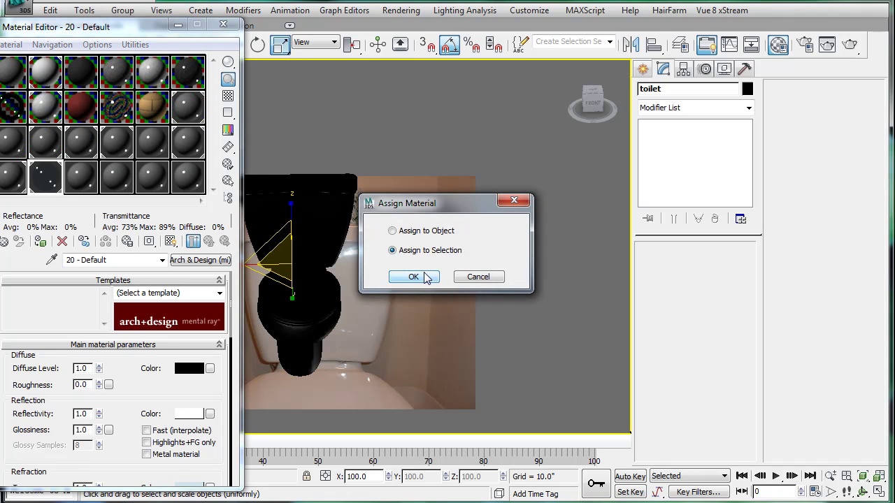
{"action": "left_click", "coordinate": [423, 275]}
{"action": "left_click", "coordinate": [224, 25]}
{"action": "left_click", "coordinate": [389, 168]}
Unhide all the scene objects and scale the toilet group uniformly down to about 9.3%.
{"action": "right_click", "coordinate": [388, 167]}
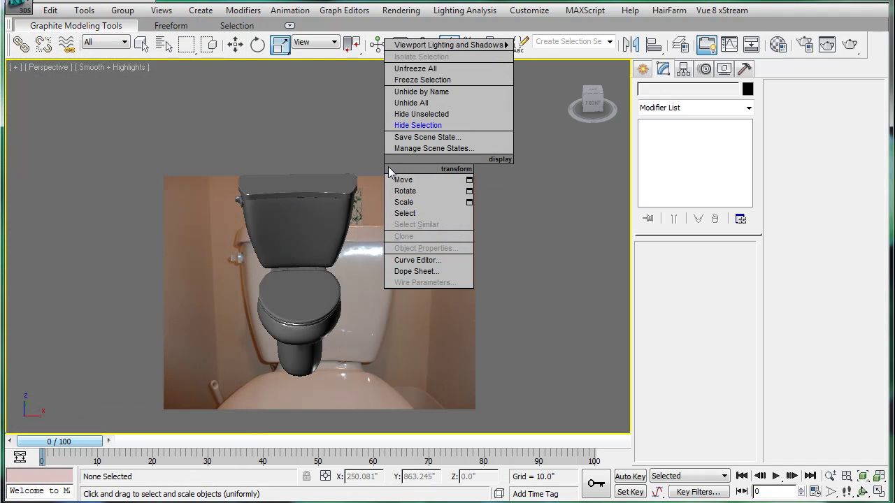
{"action": "left_click", "coordinate": [416, 103]}
{"action": "middle_click_drag", "start_coordinate": [374, 250], "coordinate": [375, 249]}
{"action": "scroll", "coordinate": [376, 249], "scroll_direction": "up", "scroll_amount": 3}
{"action": "left_click", "coordinate": [289, 225]}
{"action": "left_click_drag", "start_coordinate": [266, 262], "coordinate": [286, 360]}
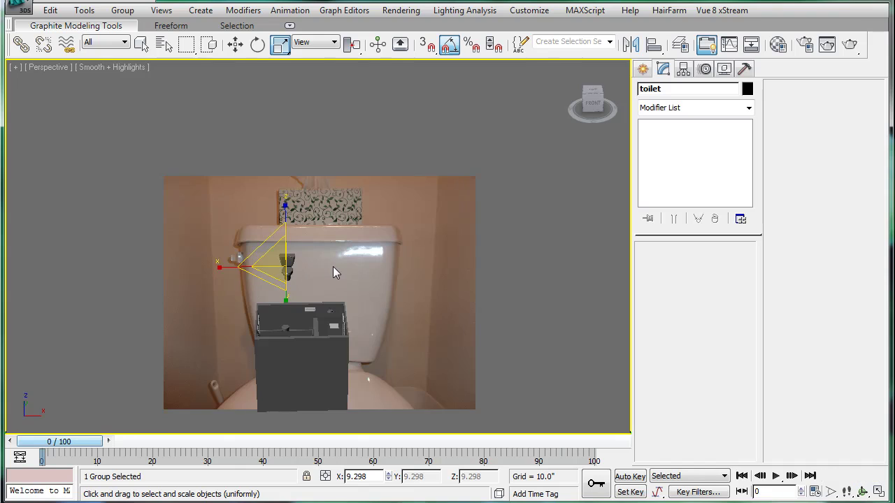
Move the toilet group down onto the bathroom floor plan in the Top view.
{"action": "key", "text": "t"}
{"action": "scroll", "coordinate": [319, 231], "scroll_direction": "down", "scroll_amount": 2}
{"action": "middle_click_drag", "start_coordinate": [327, 132], "coordinate": [320, 220]}
{"action": "scroll", "coordinate": [320, 219], "scroll_direction": "up", "scroll_amount": 2}
{"action": "scroll", "coordinate": [359, 195], "scroll_direction": "up", "scroll_amount": 2}
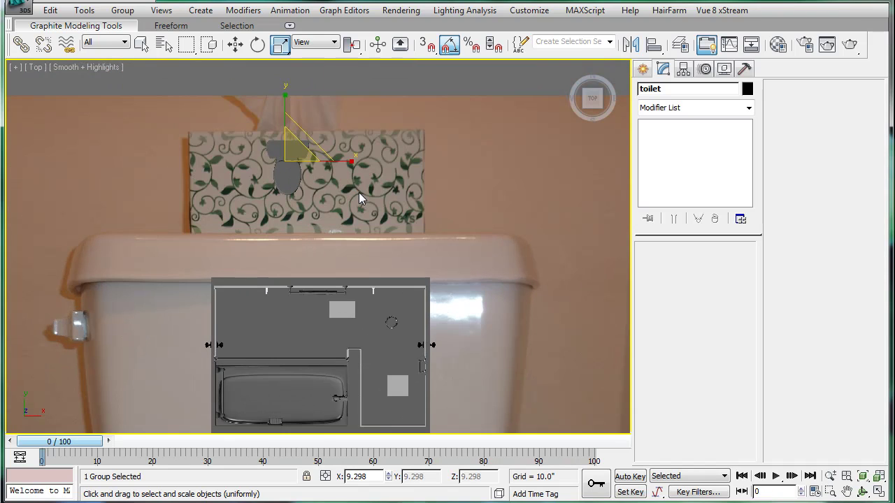
{"action": "key", "text": "w"}
{"action": "left_click", "coordinate": [304, 152]}
{"action": "left_click", "coordinate": [281, 158]}
{"action": "left_click_drag", "start_coordinate": [307, 139], "coordinate": [293, 334]}
Move the toilet group along X into the small alcove beyond the bathtub's end wall.
{"action": "middle_click_drag", "start_coordinate": [303, 301], "coordinate": [355, 213]}
{"action": "scroll", "coordinate": [353, 238], "scroll_direction": "up", "scroll_amount": 1}
{"action": "scroll", "coordinate": [351, 252], "scroll_direction": "up", "scroll_amount": 1}
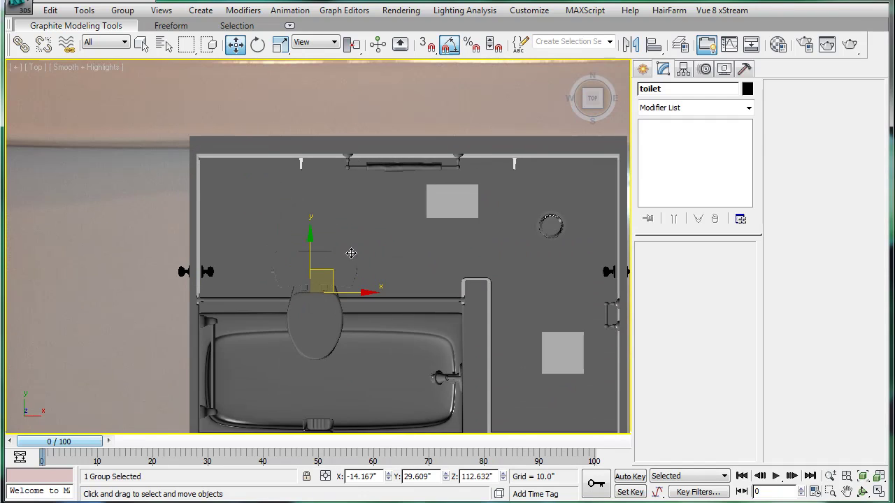
{"action": "middle_click_drag", "start_coordinate": [385, 275], "coordinate": [273, 226]}
{"action": "left_click_drag", "start_coordinate": [212, 223], "coordinate": [445, 272]}
Rotate the toilet group half a turn about Z and move it back so the tank faces the alcove's end wall.
{"action": "middle_click_drag", "start_coordinate": [445, 272], "coordinate": [365, 249]}
{"action": "key", "text": "e"}
{"action": "left_click_drag", "start_coordinate": [373, 230], "coordinate": [493, 278]}
{"action": "middle_click_drag", "start_coordinate": [467, 280], "coordinate": [445, 256]}
{"action": "key", "text": "w"}
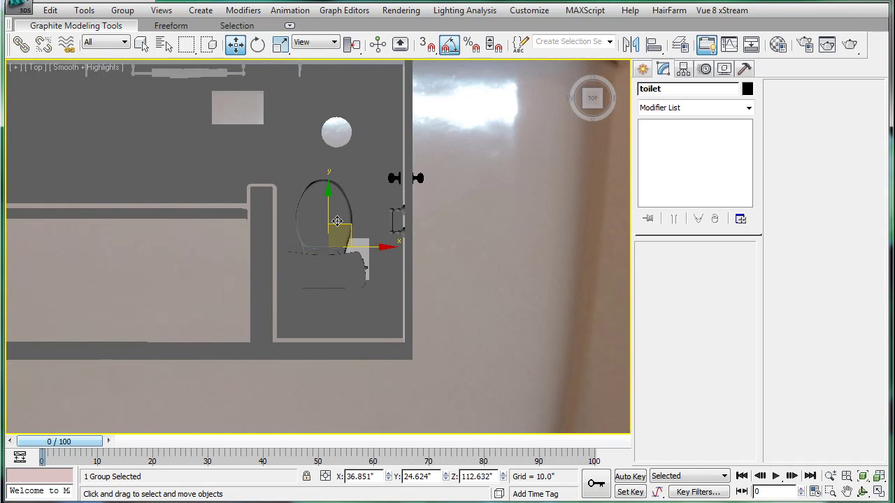
{"action": "left_click_drag", "start_coordinate": [353, 230], "coordinate": [374, 259]}
Turn on edged faces and draw a thin AutoGrid box behind the tank as a size guide, with a width of 18.5".
{"action": "key", "text": "F4"}
{"action": "middle_click_drag", "start_coordinate": [485, 309], "coordinate": [486, 308]}
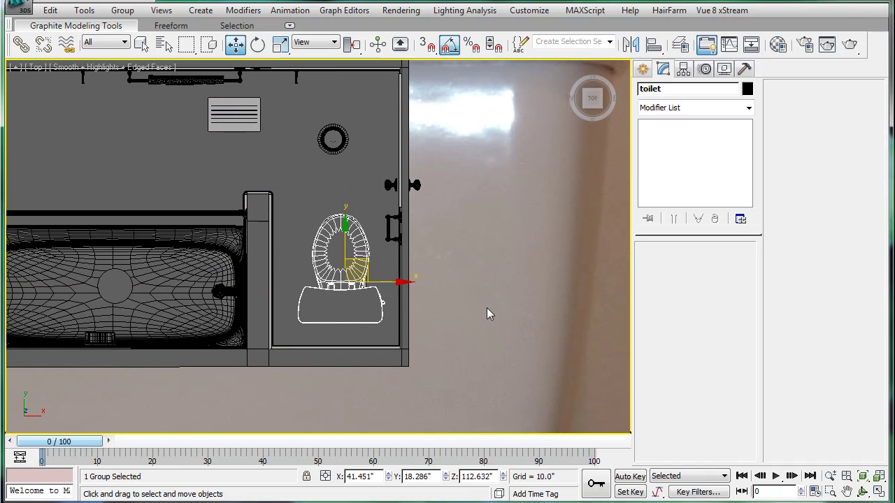
{"action": "left_click", "coordinate": [643, 69]}
{"action": "left_click", "coordinate": [667, 160]}
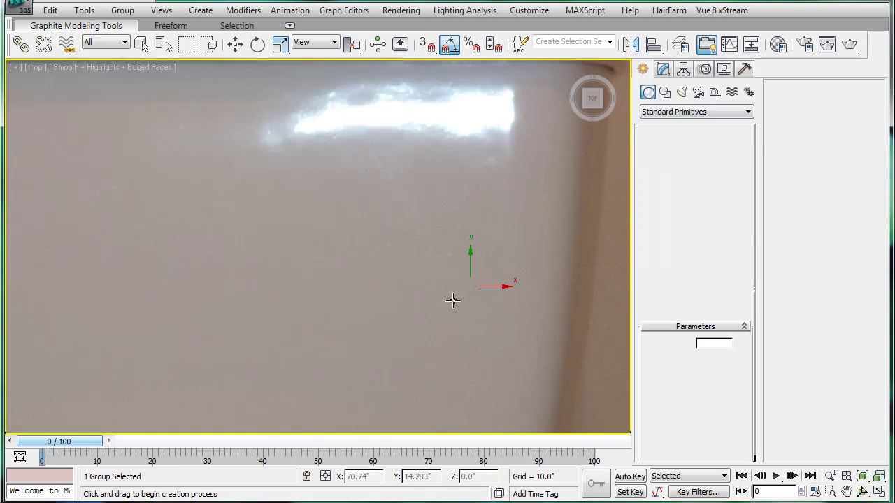
{"action": "left_click_drag", "start_coordinate": [378, 337], "coordinate": [297, 341]}
{"action": "left_click", "coordinate": [313, 314]}
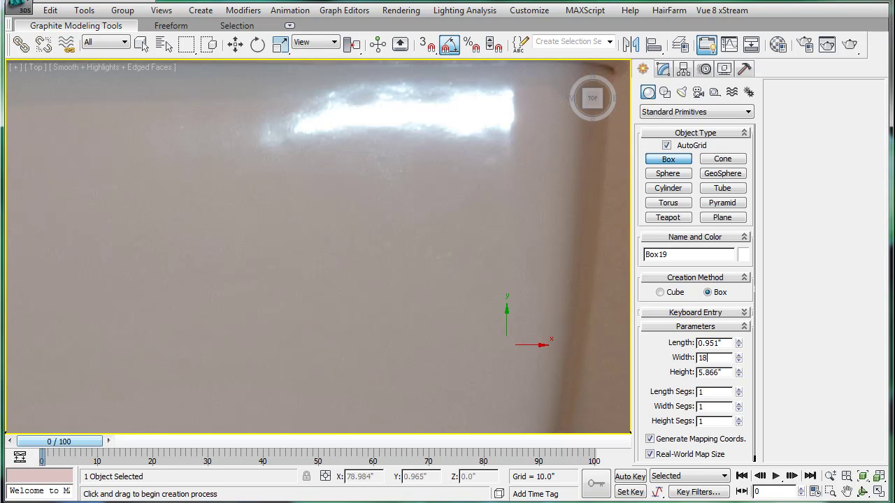
{"action": "middle_click_drag", "start_coordinate": [321, 311], "coordinate": [314, 293]}
{"action": "scroll", "coordinate": [329, 288], "scroll_direction": "up", "scroll_amount": 2}
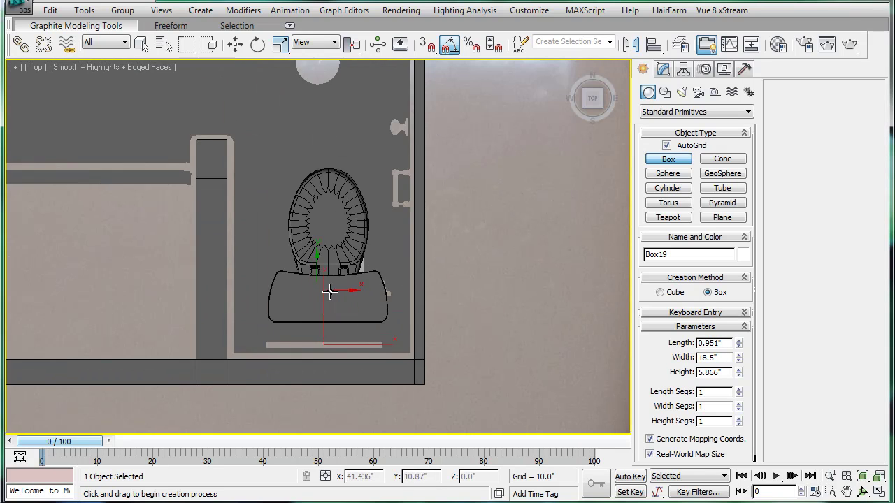
Scale the toilet group down slightly until the tank's width matches the guide box.
{"action": "key", "text": "w"}
{"action": "left_click", "coordinate": [329, 235]}
{"action": "key", "text": "r"}
{"action": "mouse_move", "coordinate": [347, 252]}
{"action": "left_mouse_down"}
{"action": "mouse_move", "coordinate": [349, 264]}
{"action": "mouse_move", "coordinate": [344, 254]}
{"action": "left_mouse_up"}
{"action": "key", "text": "w"}
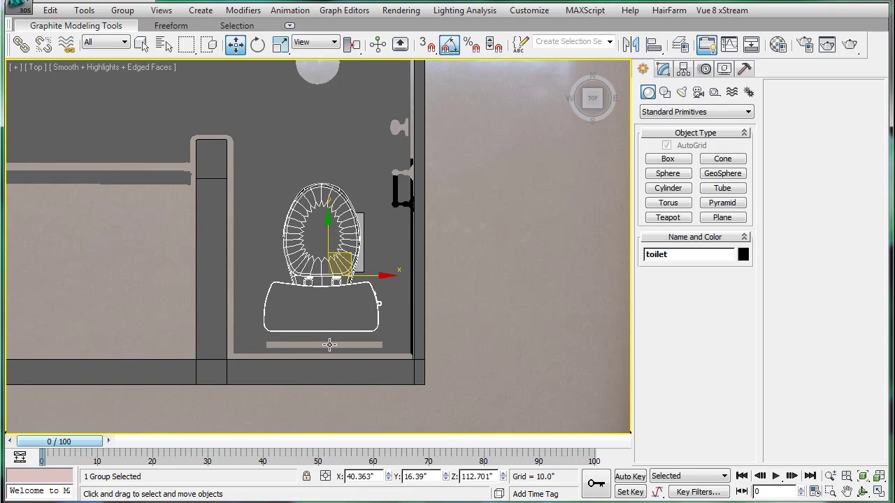
Delete the guide box behind the tank and reselect the toilet group.
{"action": "left_click", "coordinate": [329, 346]}
{"action": "key", "text": "Delete"}
{"action": "left_click", "coordinate": [340, 251]}
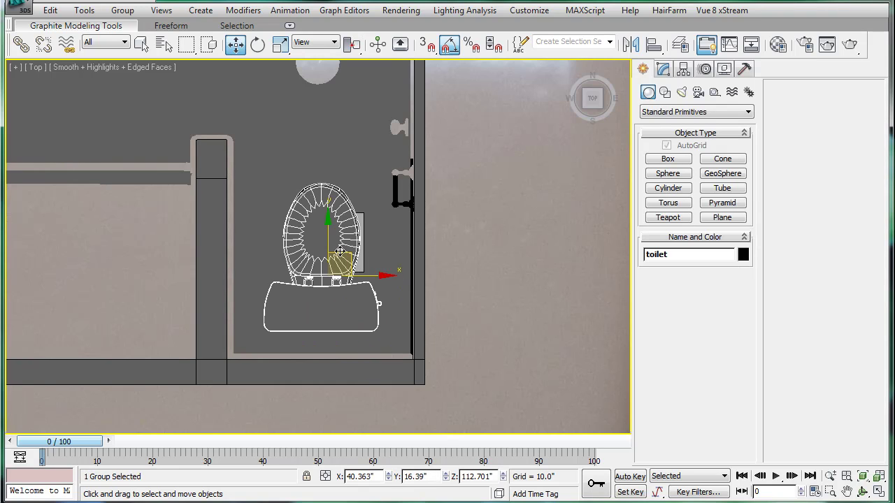
Switch to a wireframe Front view and lower the toilet group vertically towards the bathroom floor.
{"action": "key", "text": "f"}
{"action": "middle_click_drag", "start_coordinate": [302, 263], "coordinate": [291, 345]}
{"action": "key", "text": "F3"}
{"action": "scroll", "coordinate": [359, 229], "scroll_direction": "down", "scroll_amount": 2}
{"action": "middle_click_drag", "start_coordinate": [360, 235], "coordinate": [354, 252]}
{"action": "scroll", "coordinate": [355, 244], "scroll_direction": "down", "scroll_amount": 6}
{"action": "middle_click_drag", "start_coordinate": [381, 212], "coordinate": [320, 265]}
{"action": "scroll", "coordinate": [320, 264], "scroll_direction": "up", "scroll_amount": 2}
{"action": "middle_click_drag", "start_coordinate": [316, 88], "coordinate": [310, 134]}
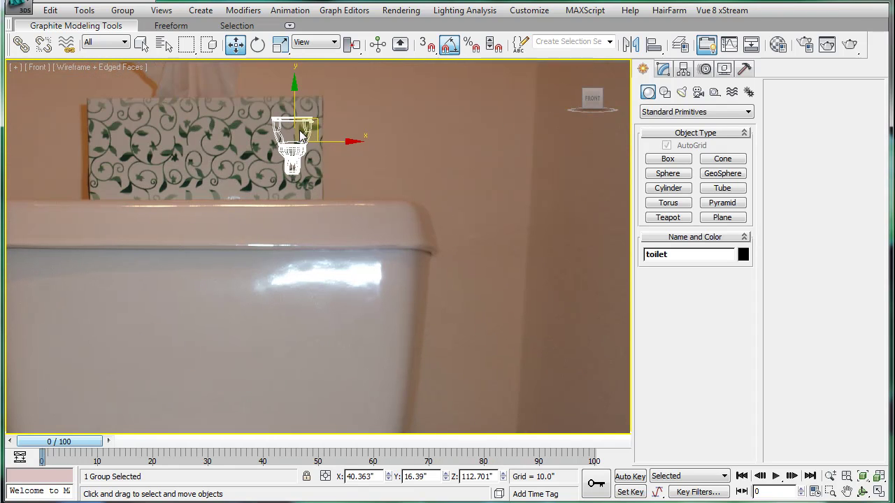
{"action": "left_click_drag", "start_coordinate": [292, 103], "coordinate": [294, 318]}
Fine-tune the toilet group's height so its base rests on the floor, at a Z of about 12.8".
{"action": "scroll", "coordinate": [287, 246], "scroll_direction": "up", "scroll_amount": 6}
{"action": "middle_click_drag", "start_coordinate": [305, 356], "coordinate": [334, 177]}
{"action": "scroll", "coordinate": [286, 246], "scroll_direction": "up", "scroll_amount": 2}
{"action": "left_click_drag", "start_coordinate": [277, 81], "coordinate": [279, 121]}
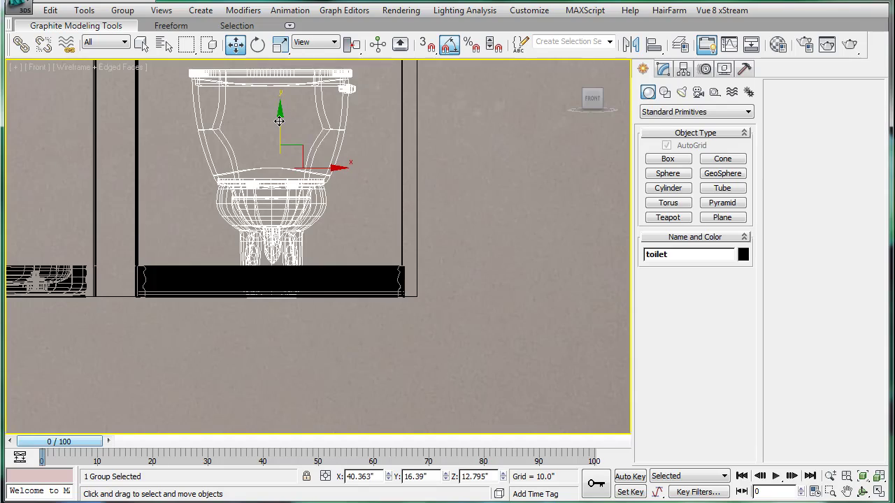
Examine the placed toilet in the shaded Perspective view, checking its base on the floor and the gap behind the tank.
{"action": "key", "text": "p"}
{"action": "middle_click_drag", "start_coordinate": [320, 226], "coordinate": [365, 267], "text": "alt"}
{"action": "key", "text": "F3"}
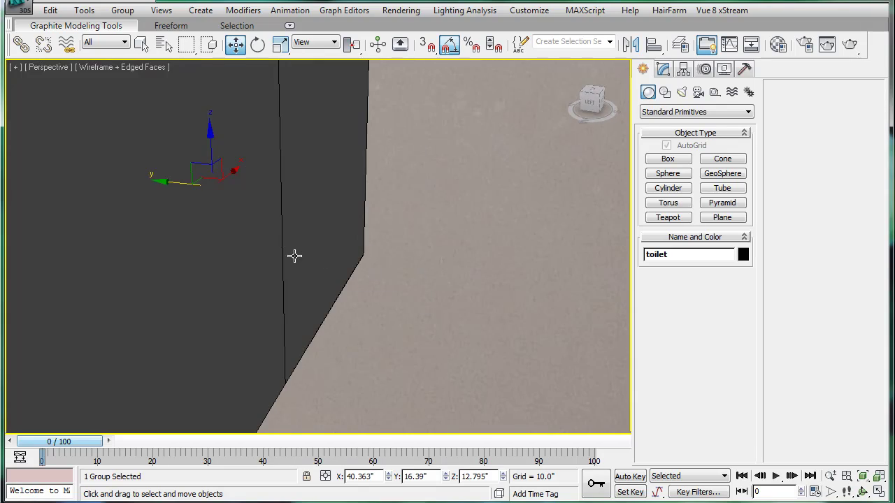
{"action": "mouse_move", "coordinate": [281, 249]}
{"action": "middle_mouse_down", "text": "alt"}
{"action": "mouse_move", "coordinate": [444, 242]}
{"action": "mouse_move", "coordinate": [318, 284]}
{"action": "mouse_move", "coordinate": [346, 271]}
{"action": "mouse_move", "coordinate": [300, 223]}
{"action": "mouse_move", "coordinate": [212, 191]}
{"action": "middle_mouse_up", "text": "alt"}
{"action": "key", "text": "F4"}
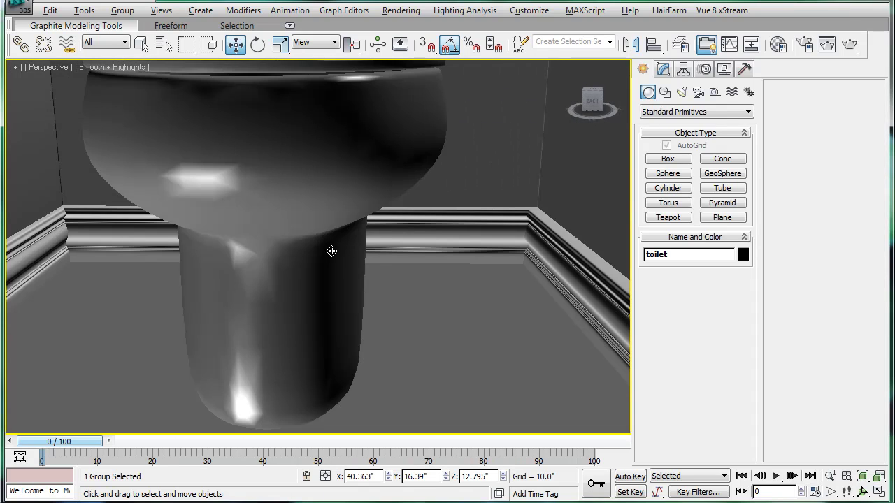
{"action": "middle_click_drag", "start_coordinate": [330, 251], "coordinate": [328, 343], "text": "alt"}
{"action": "scroll", "coordinate": [300, 256], "scroll_direction": "down", "scroll_amount": 2}
{"action": "scroll", "coordinate": [309, 259], "scroll_direction": "down", "scroll_amount": 3}
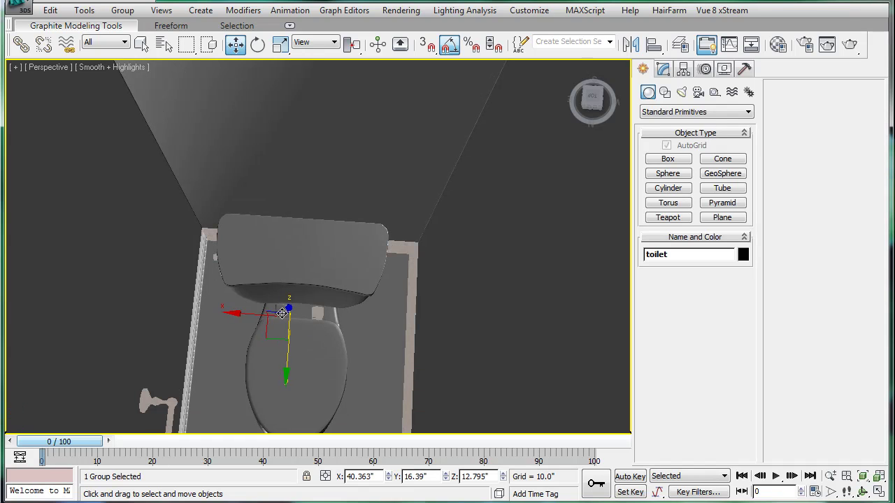
Draw a narrow spacer box between the tank and the back wall in the Top view, with a length of 2".
{"action": "key", "text": "t"}
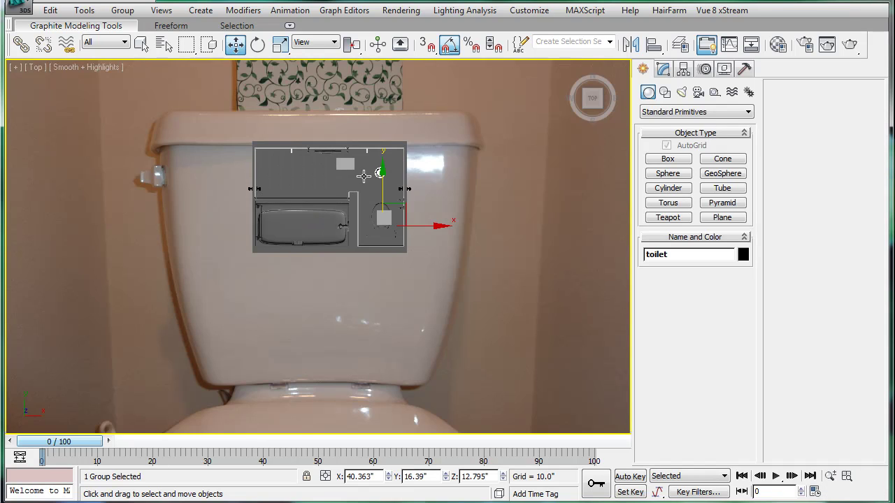
{"action": "left_click", "coordinate": [665, 160]}
{"action": "scroll", "coordinate": [391, 266], "scroll_direction": "up", "scroll_amount": 8}
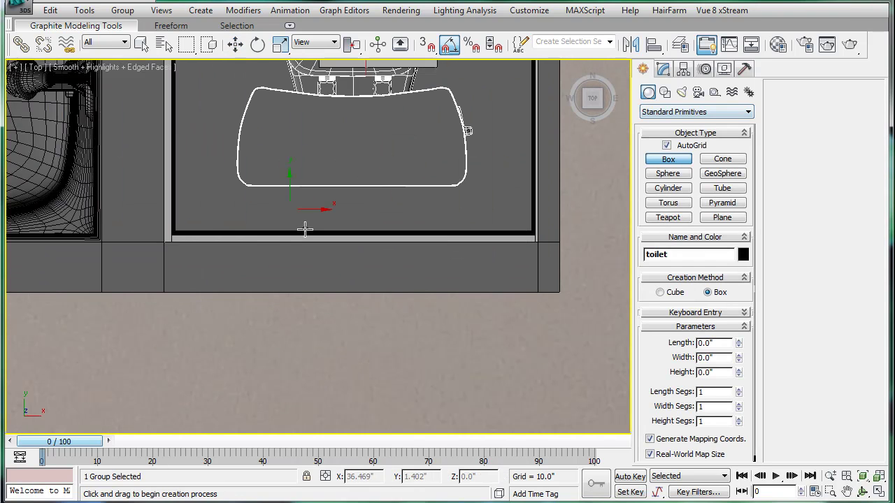
{"action": "left_click_drag", "start_coordinate": [298, 206], "coordinate": [298, 225]}
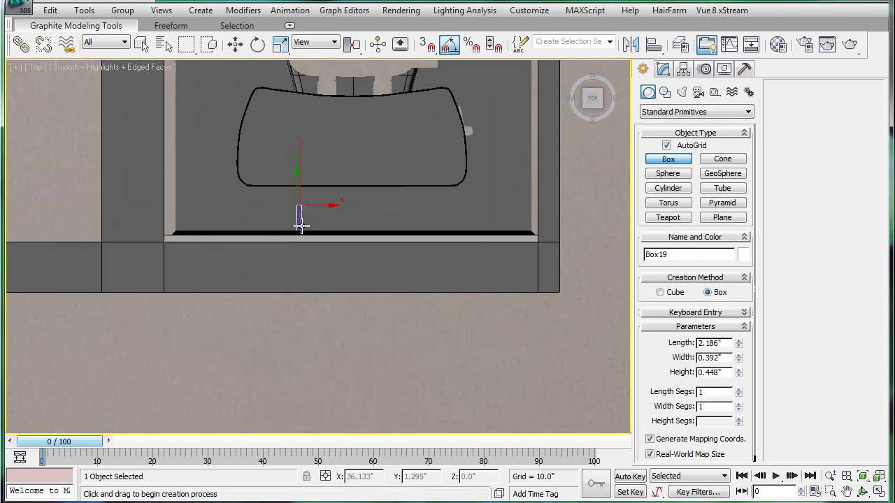
{"action": "left_click", "coordinate": [301, 225]}
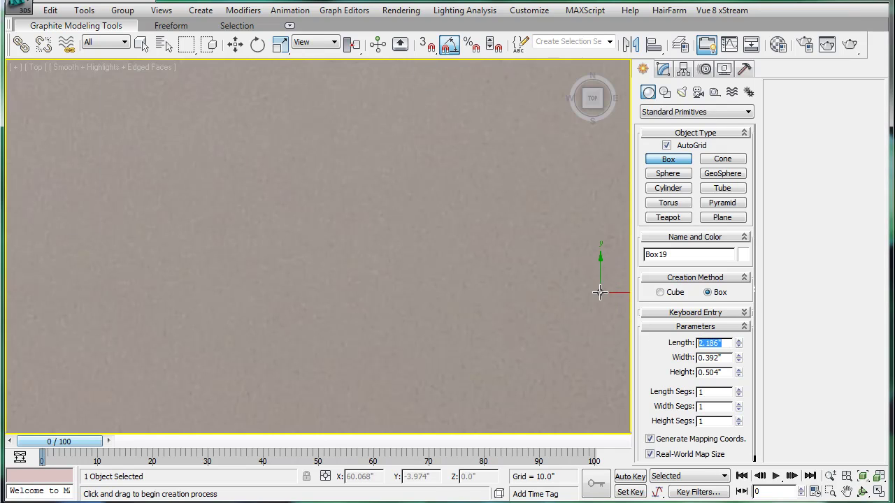
{"action": "type", "text": "2"}
{"action": "key", "text": "Return"}
{"action": "middle_click_drag", "start_coordinate": [363, 190], "coordinate": [360, 220]}
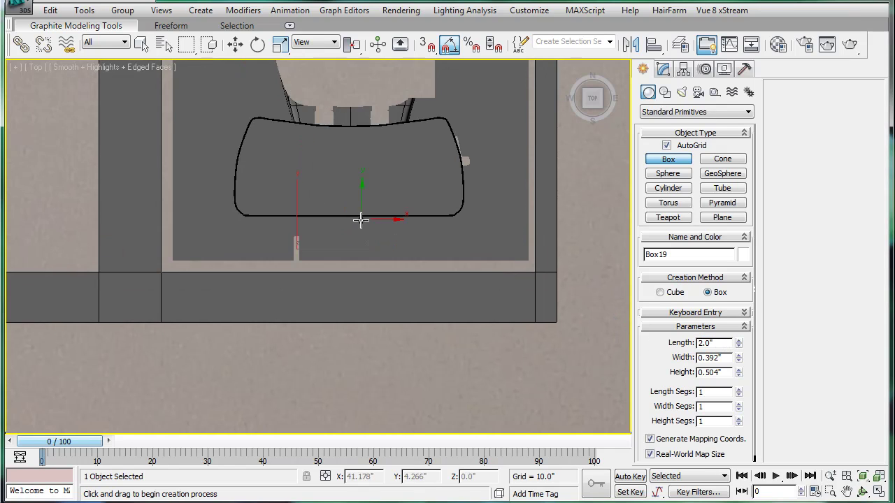
Move the spacer box along Y against the alcove's back wall using the wireframe display, then select the toilet group.
{"action": "scroll", "coordinate": [305, 239], "scroll_direction": "up", "scroll_amount": 3}
{"action": "key", "text": "w"}
{"action": "left_click_drag", "start_coordinate": [293, 217], "coordinate": [292, 243]}
{"action": "key", "text": "F3"}
{"action": "left_click_drag", "start_coordinate": [297, 211], "coordinate": [297, 231]}
{"action": "left_click", "coordinate": [320, 168]}
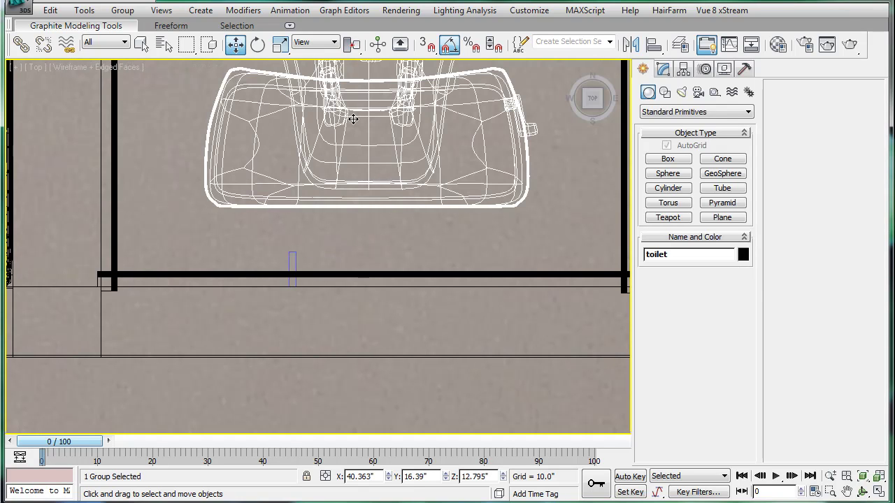
Move the toilet group along Y until the tank meets the spacer box, at a Y of about 13.96", and delete the spacer.
{"action": "scroll", "coordinate": [364, 126], "scroll_direction": "down", "scroll_amount": 2}
{"action": "left_click_drag", "start_coordinate": [367, 82], "coordinate": [371, 110]}
{"action": "left_click", "coordinate": [303, 276]}
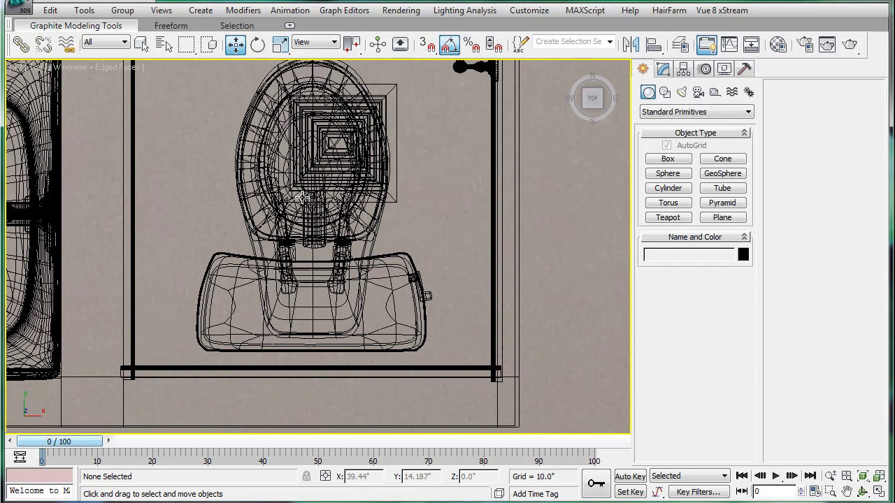
Nudge the toilet group along X to centre it in the alcove, at an X of about 40.5".
{"action": "left_click", "coordinate": [303, 198]}
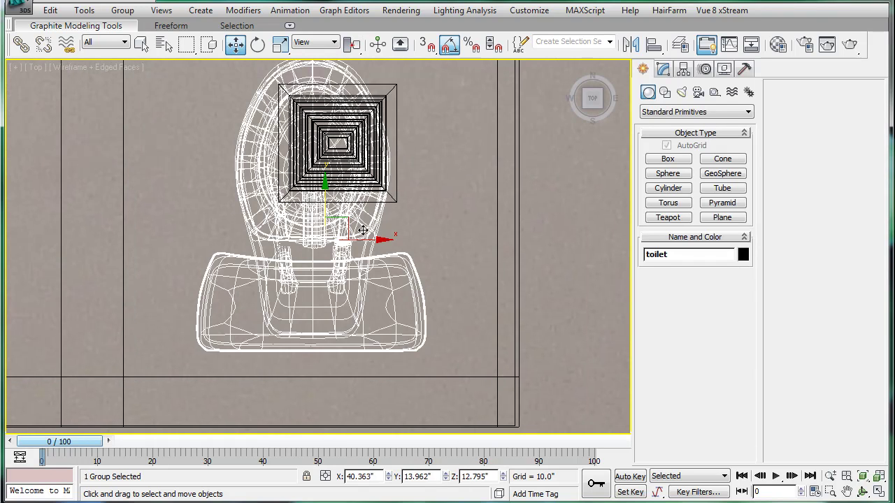
{"action": "left_click_drag", "start_coordinate": [368, 239], "coordinate": [372, 239]}
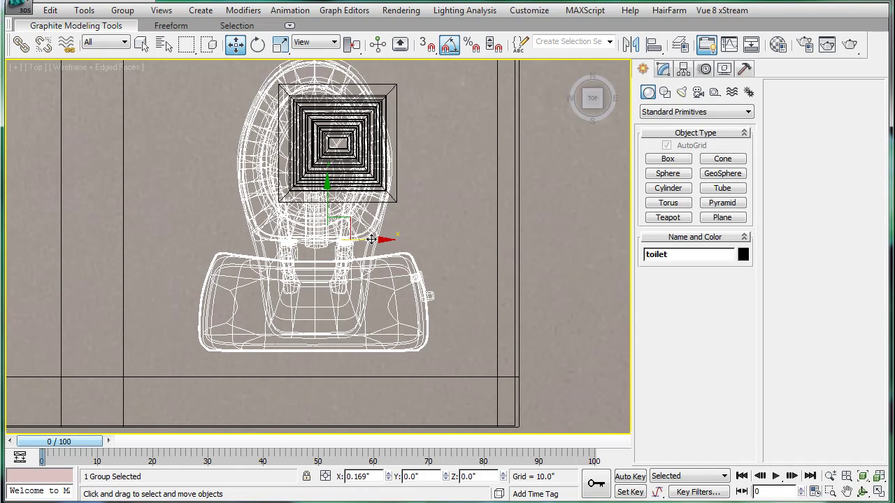
{"action": "left_click_drag", "start_coordinate": [371, 240], "coordinate": [371, 239]}
Examine the placed toilet and the whole bathroom from above in the shaded Perspective view, with edged faces off.
{"action": "scroll", "coordinate": [383, 266], "scroll_direction": "down", "scroll_amount": 2}
{"action": "key", "text": "F3"}
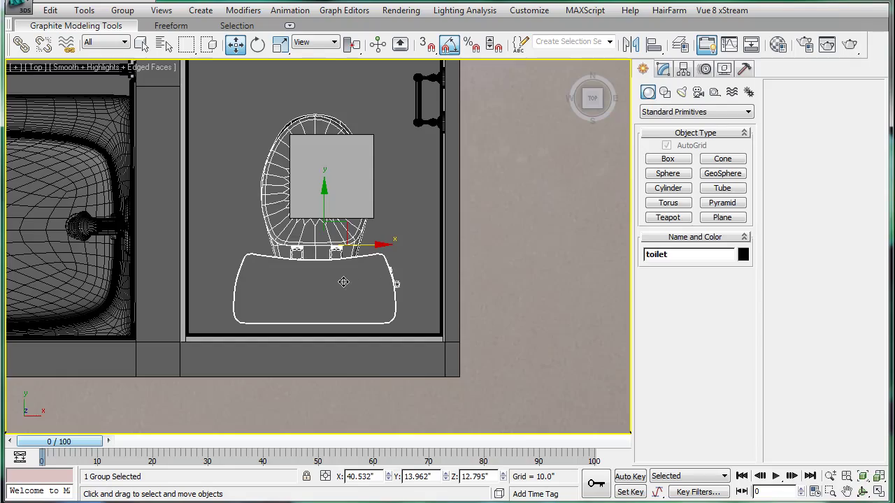
{"action": "key", "text": "p"}
{"action": "middle_click_drag", "start_coordinate": [331, 279], "coordinate": [340, 298]}
{"action": "key", "text": "F3"}
{"action": "scroll", "coordinate": [256, 261], "scroll_direction": "down", "scroll_amount": 5}
{"action": "mouse_move", "coordinate": [256, 262]}
{"action": "middle_mouse_down", "text": "alt"}
{"action": "mouse_move", "coordinate": [308, 264]}
{"action": "mouse_move", "coordinate": [367, 220]}
{"action": "middle_mouse_up", "text": "alt"}
{"action": "key", "text": "F3"}
{"action": "key", "text": "F4"}
{"action": "middle_click_drag", "start_coordinate": [285, 213], "coordinate": [432, 208], "text": "alt"}
{"action": "scroll", "coordinate": [397, 217], "scroll_direction": "down", "scroll_amount": 4}
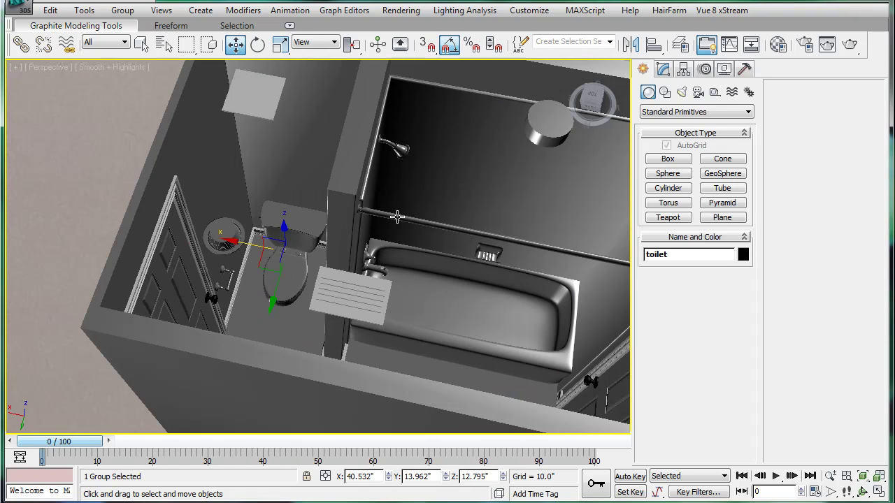
{"action": "left_click", "coordinate": [137, 117]}
{"action": "mouse_move", "coordinate": [292, 213]}
{"action": "middle_mouse_down", "text": "alt"}
{"action": "mouse_move", "coordinate": [348, 210]}
{"action": "mouse_move", "coordinate": [285, 213]}
{"action": "middle_mouse_up", "text": "alt"}
{"action": "middle_click_drag", "start_coordinate": [377, 245], "coordinate": [318, 253]}
{"action": "scroll", "coordinate": [283, 230], "scroll_direction": "down", "scroll_amount": 4}
{"action": "scroll", "coordinate": [314, 231], "scroll_direction": "up", "scroll_amount": 4}
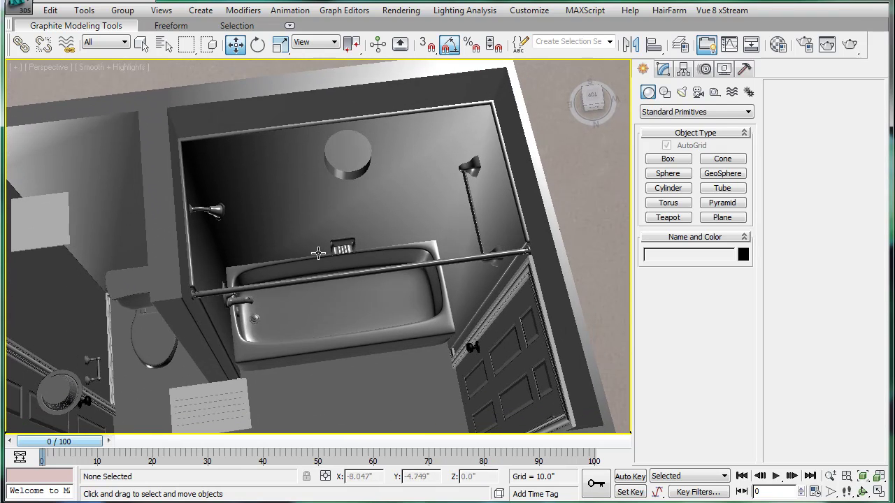
Draw a ceiling plane from corner to corner across the top of the room's walls, about 69.5" long and 98.1" wide.
{"action": "left_click", "coordinate": [716, 219]}
{"action": "scroll", "coordinate": [377, 200], "scroll_direction": "down", "scroll_amount": 4}
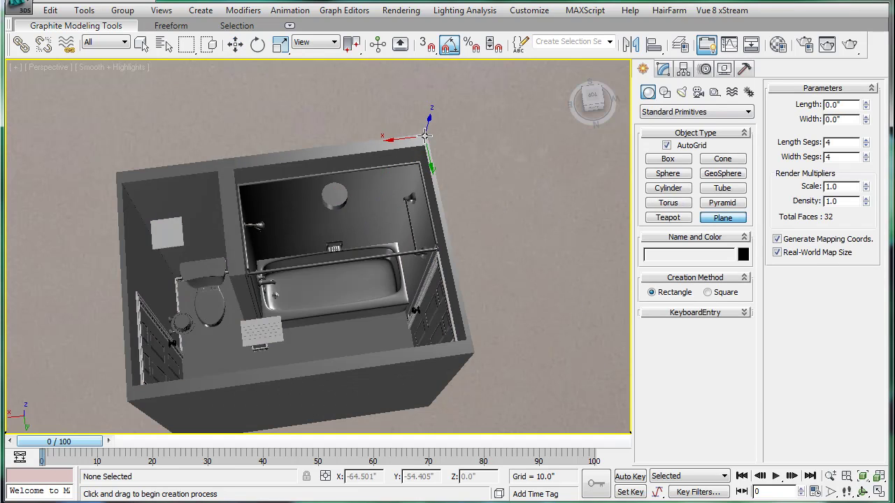
{"action": "left_click_drag", "start_coordinate": [425, 135], "coordinate": [128, 397]}
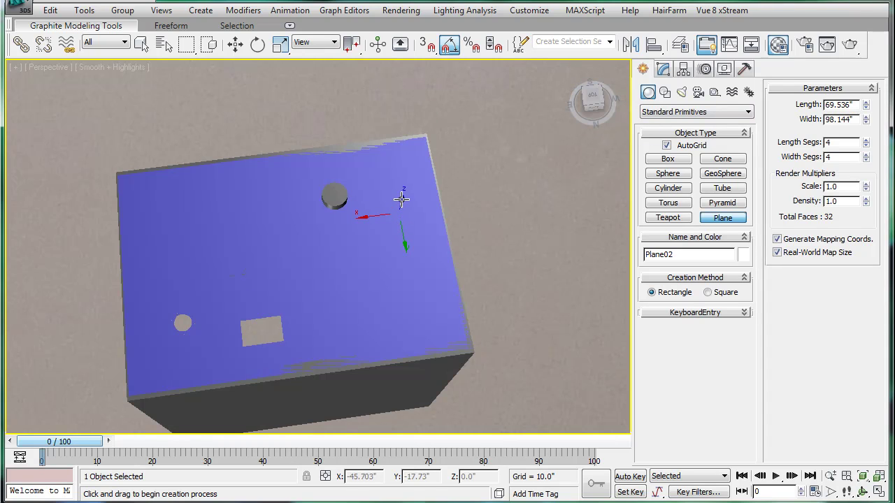
Assign a grey material from the Material Editor to the ceiling plane and close the editor.
{"action": "key", "text": "m"}
{"action": "left_click_drag", "start_coordinate": [248, 217], "coordinate": [305, 246]}
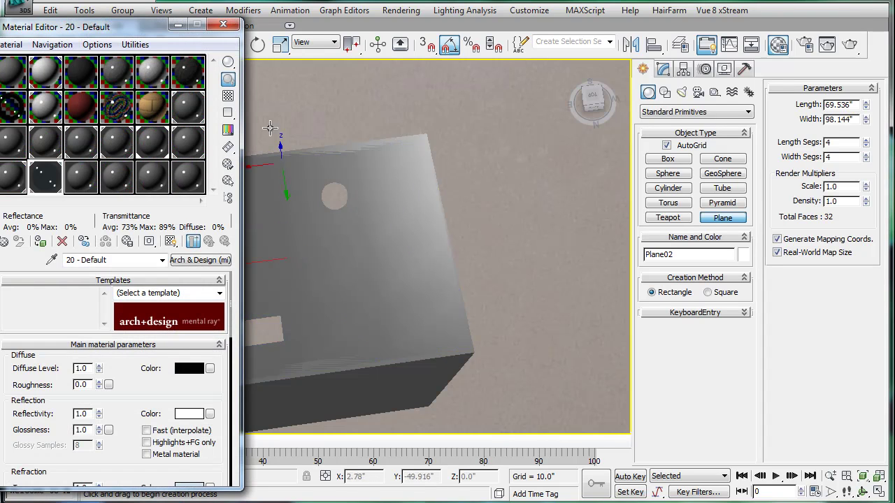
{"action": "left_click", "coordinate": [230, 25]}
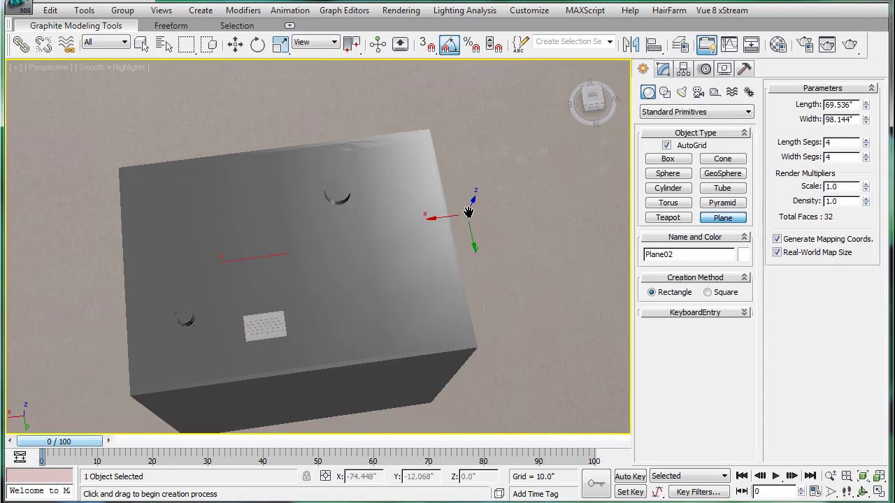
Clone the round ceiling fixture group above the tub straight up along Z as a single copy, using the Copy option.
{"action": "scroll", "coordinate": [467, 208], "scroll_direction": "up", "scroll_amount": 2}
{"action": "scroll", "coordinate": [447, 183], "scroll_direction": "down", "scroll_amount": 2}
{"action": "key", "text": "w"}
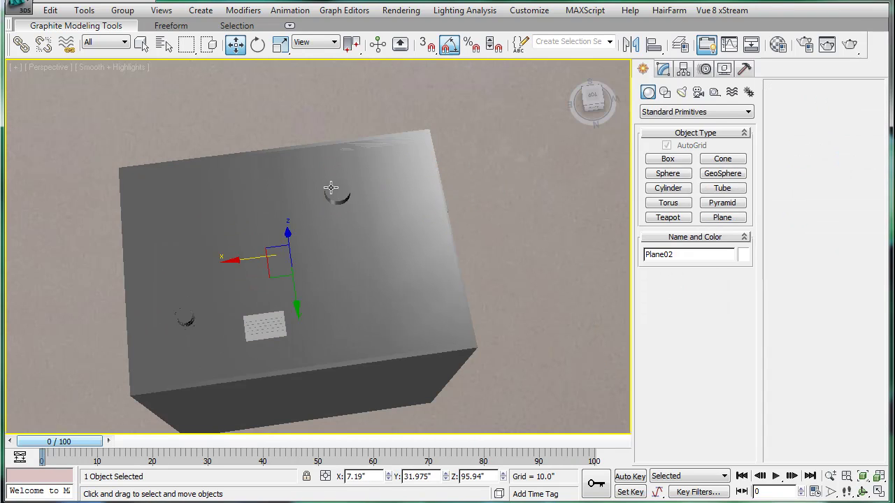
{"action": "left_click", "coordinate": [332, 188]}
{"action": "key", "text": "F3"}
{"action": "scroll", "coordinate": [362, 232], "scroll_direction": "up", "scroll_amount": 8}
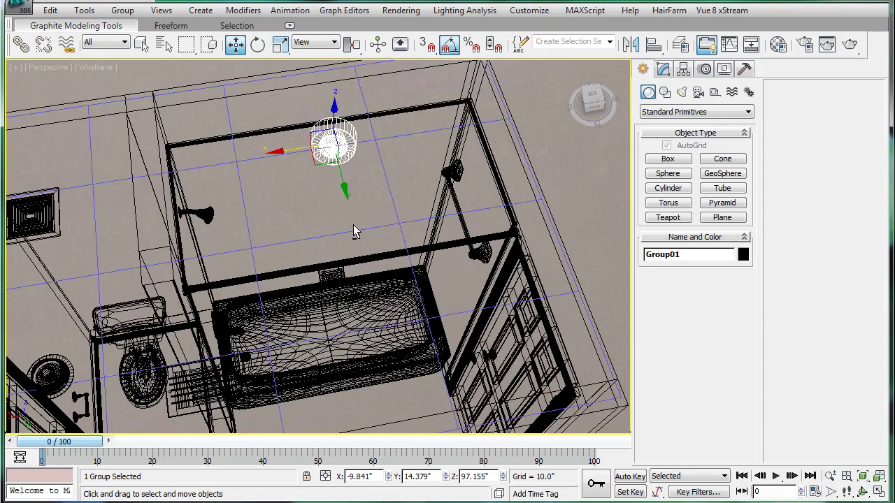
{"action": "scroll", "coordinate": [351, 232], "scroll_direction": "down", "scroll_amount": 10}
{"action": "key", "text": "F3"}
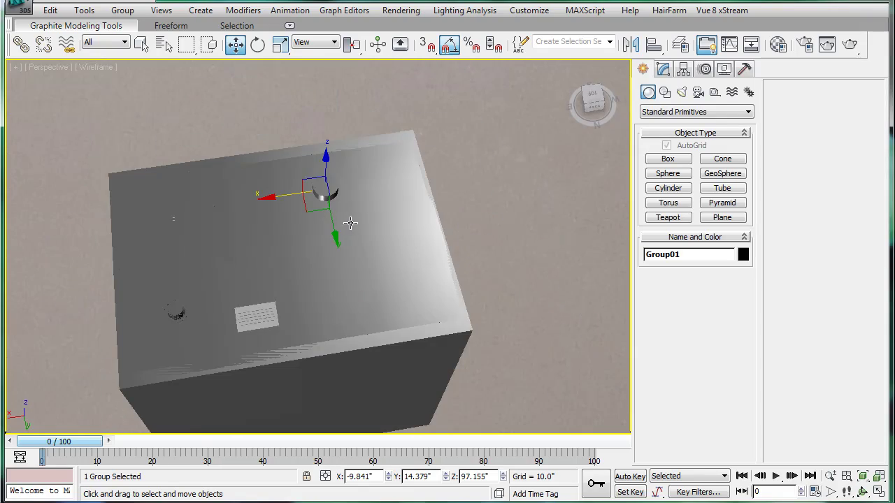
{"action": "middle_click_drag", "start_coordinate": [350, 225], "coordinate": [335, 186], "text": "alt"}
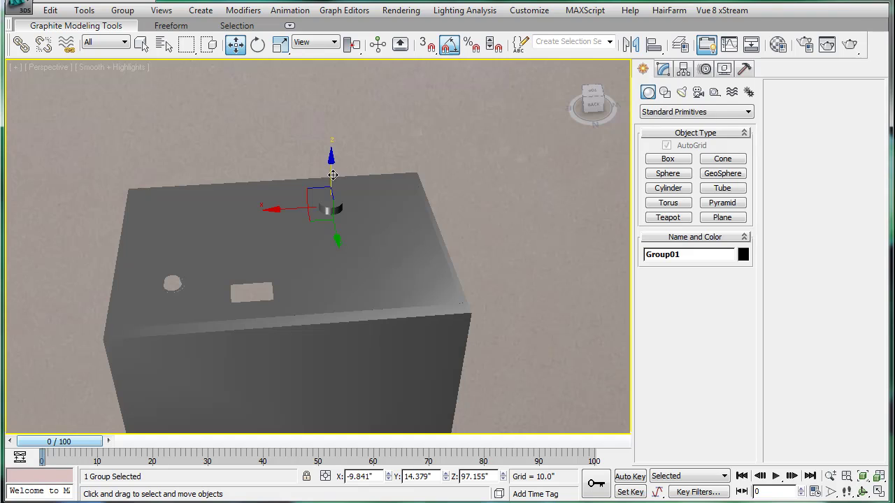
{"action": "left_click_drag", "start_coordinate": [331, 173], "coordinate": [332, 128], "text": "shift"}
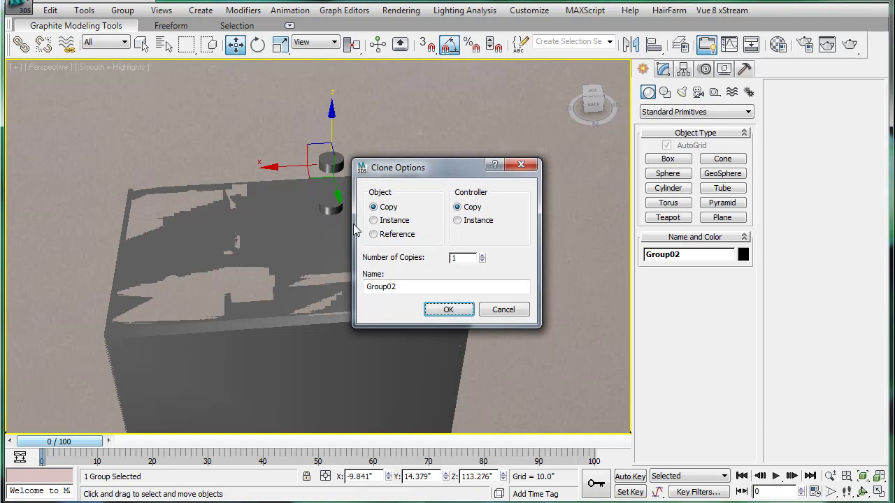
{"action": "left_click", "coordinate": [431, 313]}
Try to rotate the copied fixture group about its X axis, and undo the copy.
{"action": "key", "text": "e"}
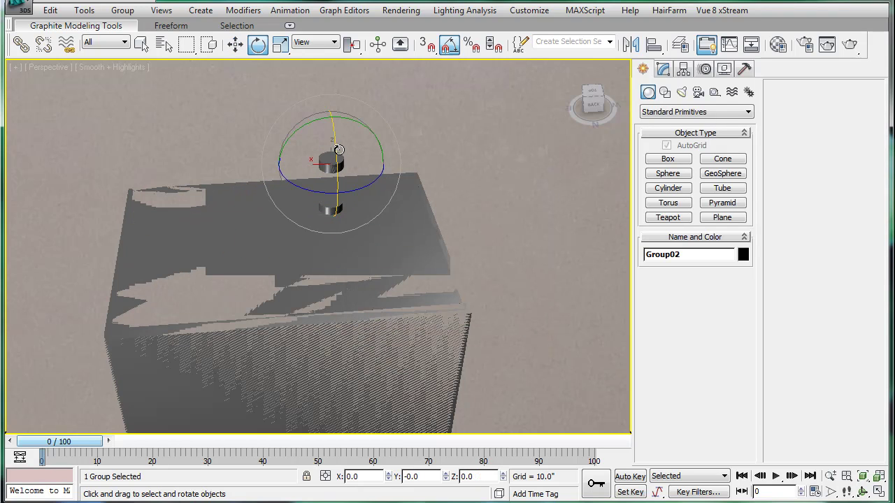
{"action": "left_click_drag", "start_coordinate": [339, 157], "coordinate": [357, 330]}
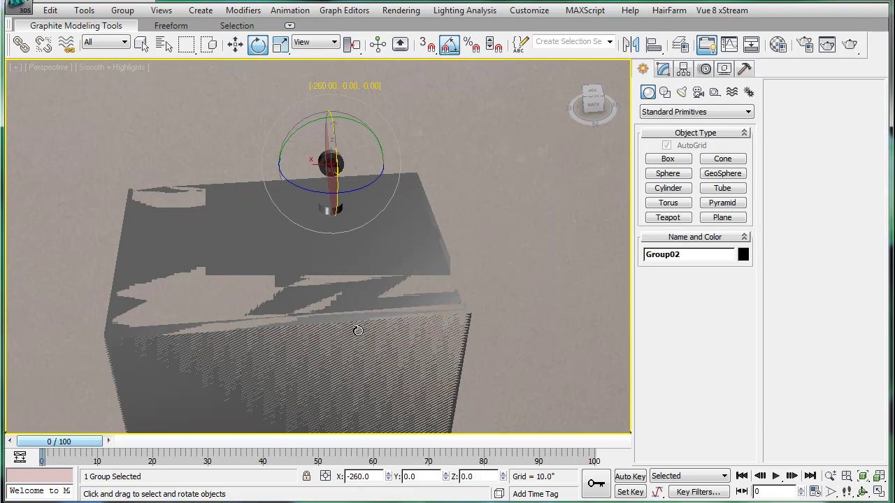
{"action": "left_click_drag", "start_coordinate": [366, 223], "coordinate": [367, 223]}
{"action": "right_click", "coordinate": [368, 223]}
{"action": "left_click", "coordinate": [456, 166]}
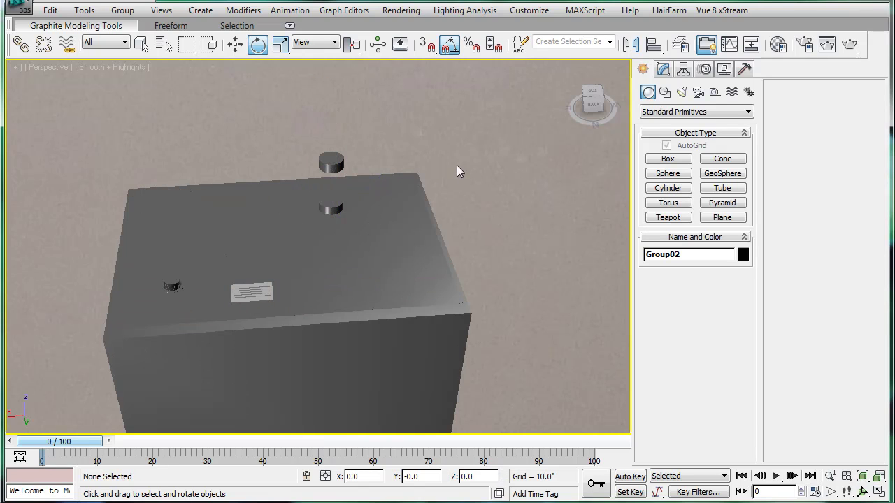
{"action": "left_click", "coordinate": [331, 163]}
{"action": "left_click", "coordinate": [388, 173]}
{"action": "key", "text": "ctrl+z"}
{"action": "key", "text": "ctrl+z"}
{"action": "key", "text": "ctrl+z"}
{"action": "left_click", "coordinate": [406, 169]}
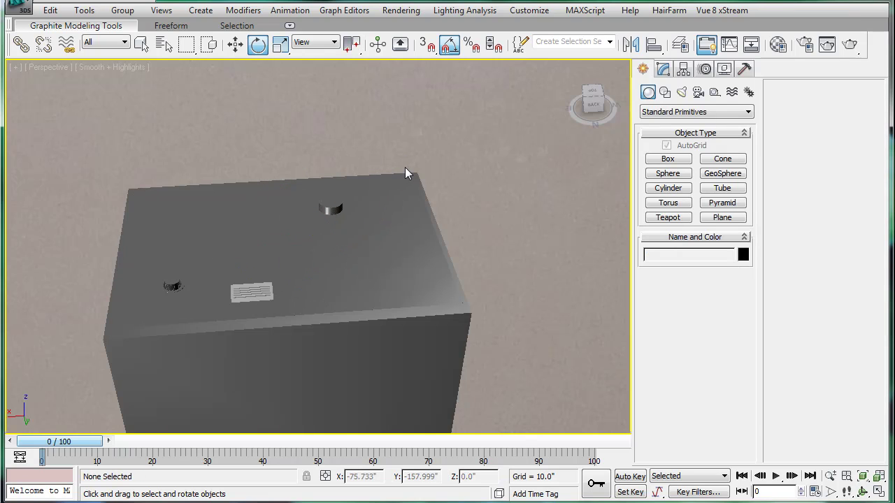
Try to draw a cylinder over the tub's round ceiling fixture in the shaded Top view with edged faces.
{"action": "key", "text": "t"}
{"action": "middle_click_drag", "start_coordinate": [422, 179], "coordinate": [349, 262]}
{"action": "scroll", "coordinate": [425, 170], "scroll_direction": "up", "scroll_amount": 5}
{"action": "scroll", "coordinate": [593, 186], "scroll_direction": "up", "scroll_amount": 2}
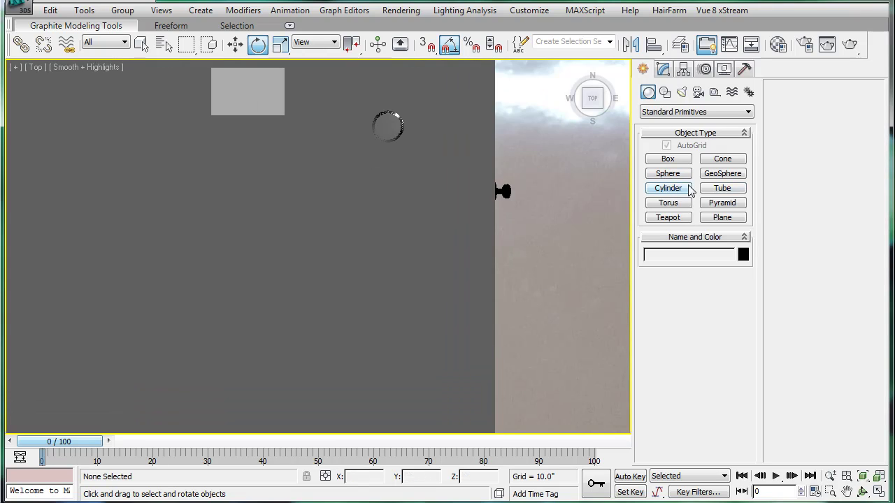
{"action": "left_click", "coordinate": [661, 189]}
{"action": "middle_click_drag", "start_coordinate": [314, 228], "coordinate": [413, 216]}
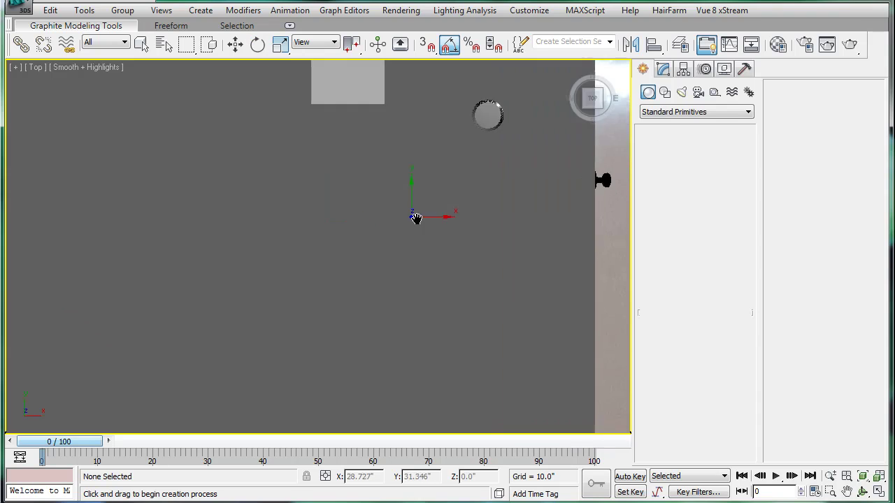
{"action": "scroll", "coordinate": [248, 277], "scroll_direction": "down", "scroll_amount": 3}
{"action": "scroll", "coordinate": [294, 301], "scroll_direction": "up", "scroll_amount": 1}
{"action": "key", "text": "F3"}
{"action": "key", "text": "F3"}
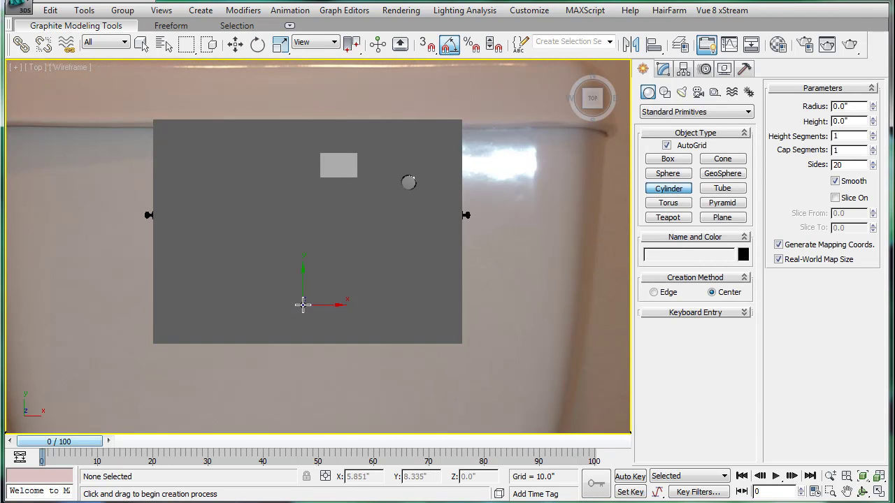
{"action": "key", "text": "F4"}
{"action": "scroll", "coordinate": [300, 304], "scroll_direction": "up", "scroll_amount": 2}
{"action": "middle_click_drag", "start_coordinate": [272, 283], "coordinate": [308, 219]}
{"action": "scroll", "coordinate": [237, 244], "scroll_direction": "up", "scroll_amount": 4}
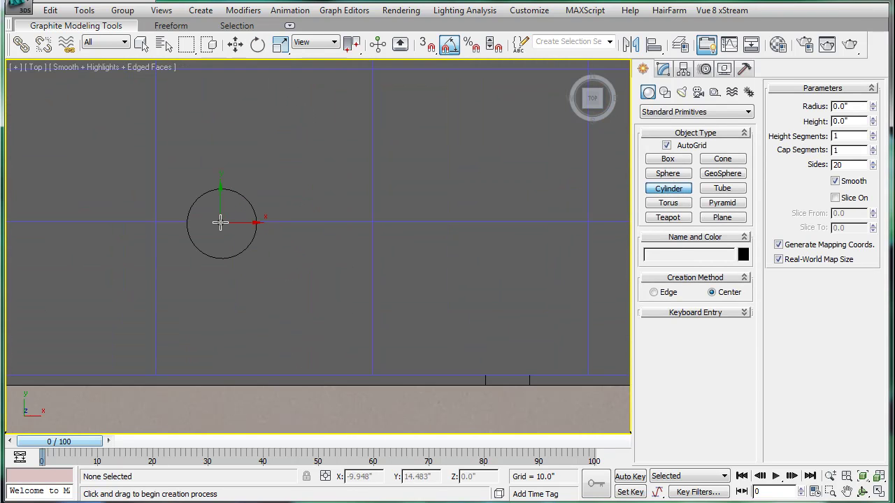
{"action": "left_click_drag", "start_coordinate": [223, 224], "coordinate": [231, 258]}
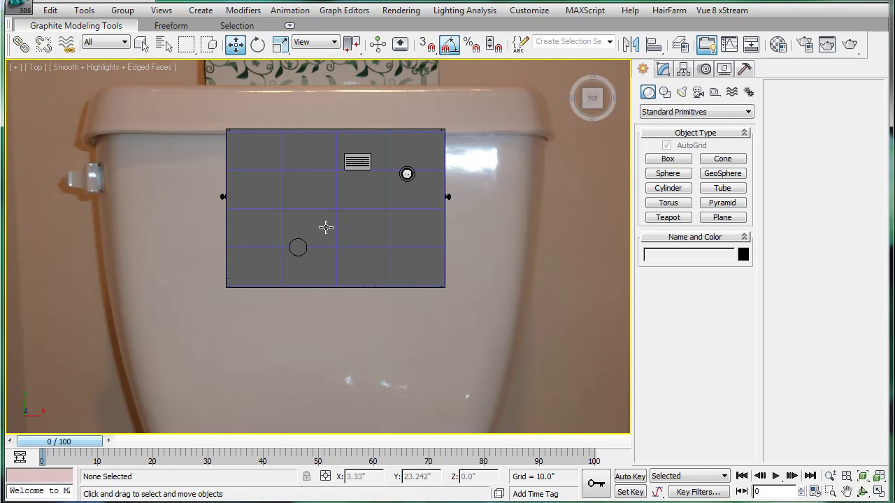
Draw a cylinder on top of the tub's round ceiling fixture in Perspective, with a radius of about 3.7" and height of about 4.4".
{"action": "key", "text": "p"}
{"action": "mouse_move", "coordinate": [283, 233]}
{"action": "middle_mouse_down", "text": "alt"}
{"action": "mouse_move", "coordinate": [292, 160]}
{"action": "mouse_move", "coordinate": [282, 160]}
{"action": "mouse_move", "coordinate": [284, 215]}
{"action": "middle_mouse_up", "text": "alt"}
{"action": "scroll", "coordinate": [292, 160], "scroll_direction": "down", "scroll_amount": 3}
{"action": "key", "text": "F3"}
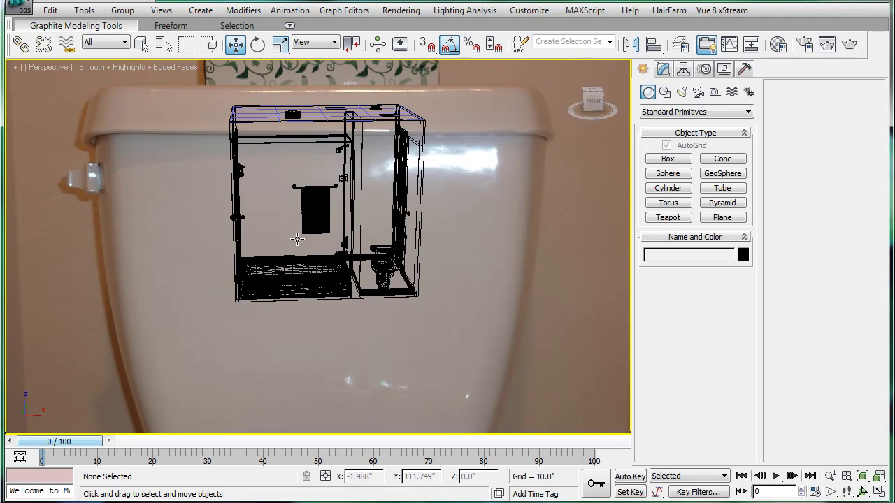
{"action": "mouse_move", "coordinate": [293, 186]}
{"action": "middle_mouse_down", "text": "alt"}
{"action": "mouse_move", "coordinate": [354, 218]}
{"action": "mouse_move", "coordinate": [404, 217]}
{"action": "mouse_move", "coordinate": [255, 167]}
{"action": "mouse_move", "coordinate": [246, 198]}
{"action": "mouse_move", "coordinate": [282, 203]}
{"action": "middle_mouse_up", "text": "alt"}
{"action": "key", "text": "F3"}
{"action": "middle_click_drag", "start_coordinate": [332, 186], "coordinate": [350, 246], "text": "alt"}
{"action": "left_click", "coordinate": [659, 191]}
{"action": "scroll", "coordinate": [280, 236], "scroll_direction": "up", "scroll_amount": 5}
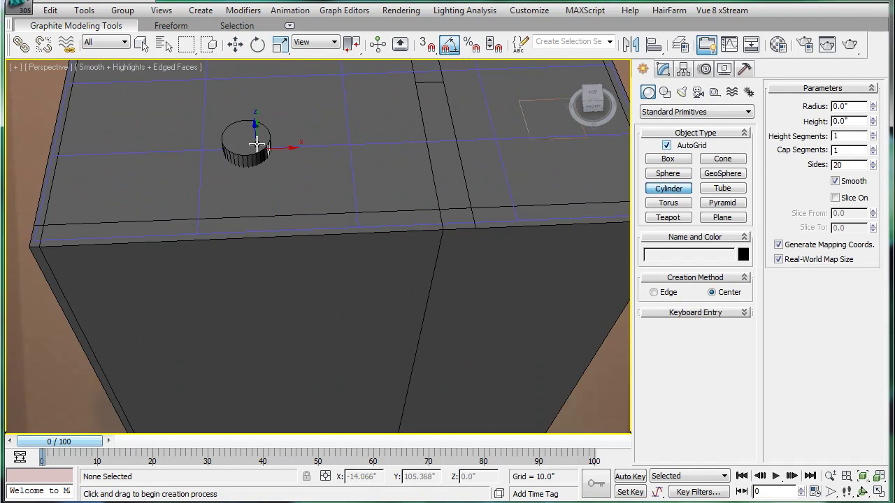
{"action": "left_click_drag", "start_coordinate": [246, 137], "coordinate": [244, 153]}
{"action": "left_click", "coordinate": [236, 124]}
{"action": "key", "text": "alt+x"}
Centre the cylinder over the tub's fixture in the Top view, at about X -9.83", Y 14.42", and enlarge its radius to about 3.92".
{"action": "key", "text": "t"}
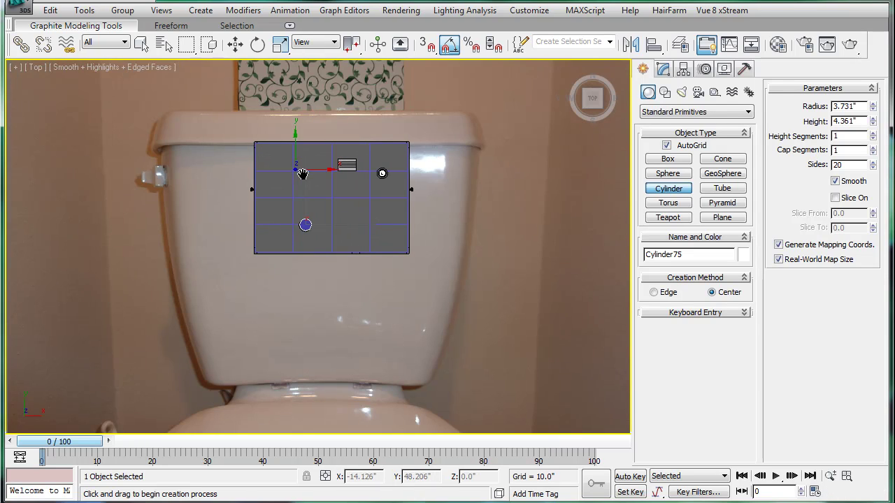
{"action": "key", "text": "F3"}
{"action": "scroll", "coordinate": [330, 246], "scroll_direction": "up", "scroll_amount": 6}
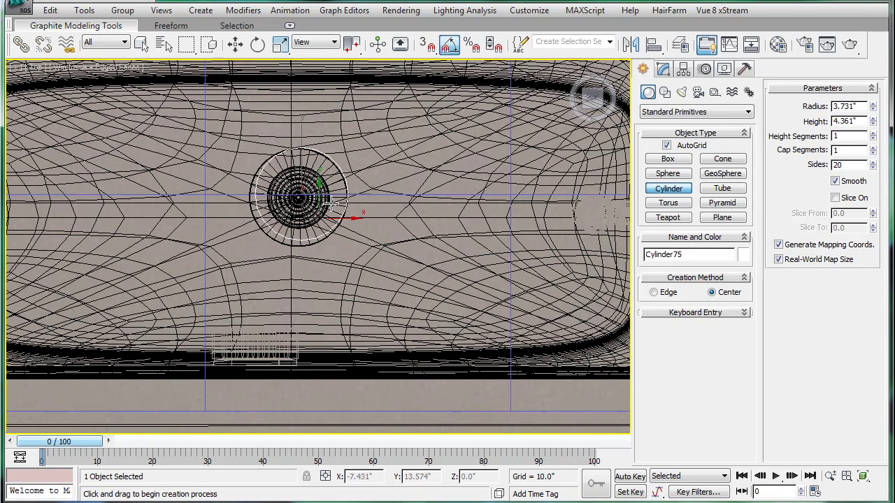
{"action": "scroll", "coordinate": [330, 203], "scroll_direction": "up", "scroll_amount": 2}
{"action": "key", "text": "F3"}
{"action": "middle_click_drag", "start_coordinate": [329, 200], "coordinate": [329, 230]}
{"action": "key", "text": "w"}
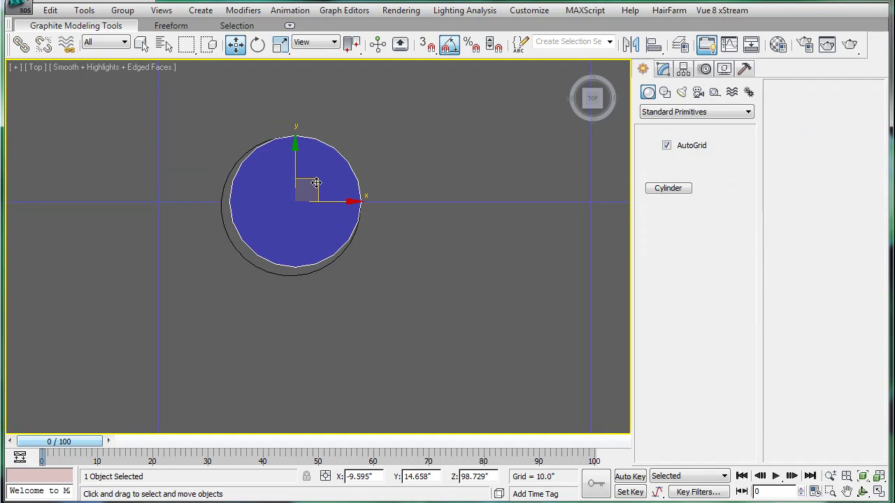
{"action": "left_click_drag", "start_coordinate": [318, 182], "coordinate": [313, 186]}
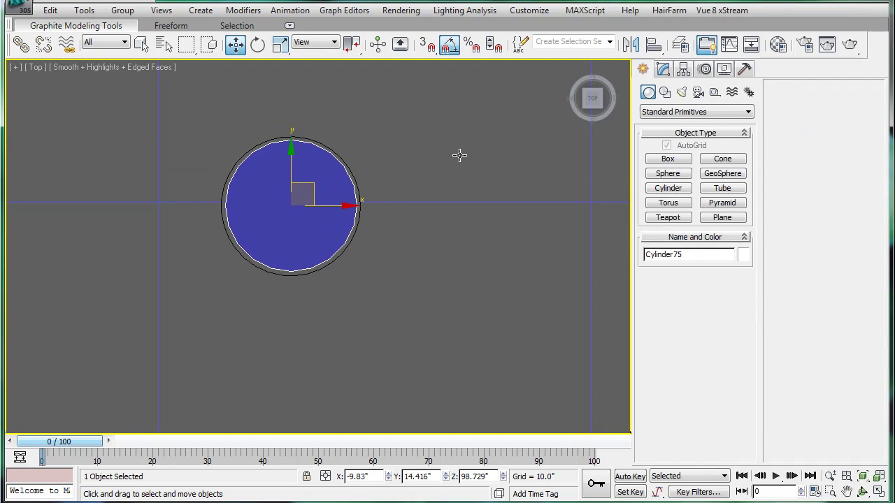
{"action": "left_click", "coordinate": [669, 70]}
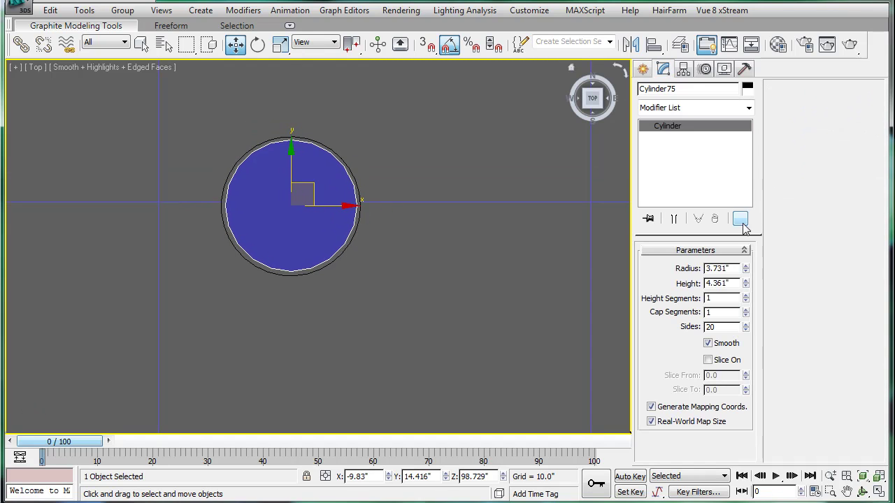
{"action": "left_click", "coordinate": [745, 266]}
Clone the cylinder in the Top view onto the other round ceiling fixture on the toilet side of the room.
{"action": "scroll", "coordinate": [312, 266], "scroll_direction": "down", "scroll_amount": 5}
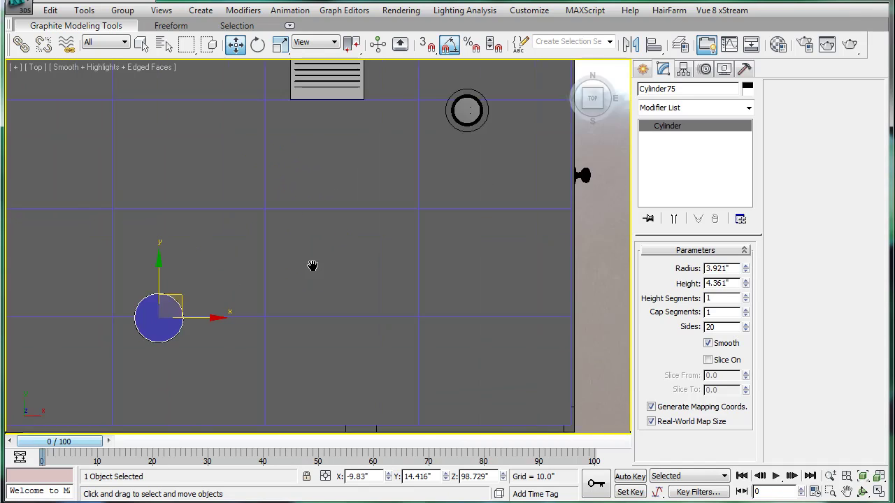
{"action": "mouse_move", "coordinate": [234, 269]}
{"action": "left_mouse_down", "text": "shift"}
{"action": "mouse_move", "coordinate": [393, 158]}
{"action": "mouse_move", "coordinate": [383, 167]}
{"action": "left_mouse_up", "text": "shift"}
{"action": "left_click", "coordinate": [448, 309]}
{"action": "scroll", "coordinate": [373, 199], "scroll_direction": "up", "scroll_amount": 4}
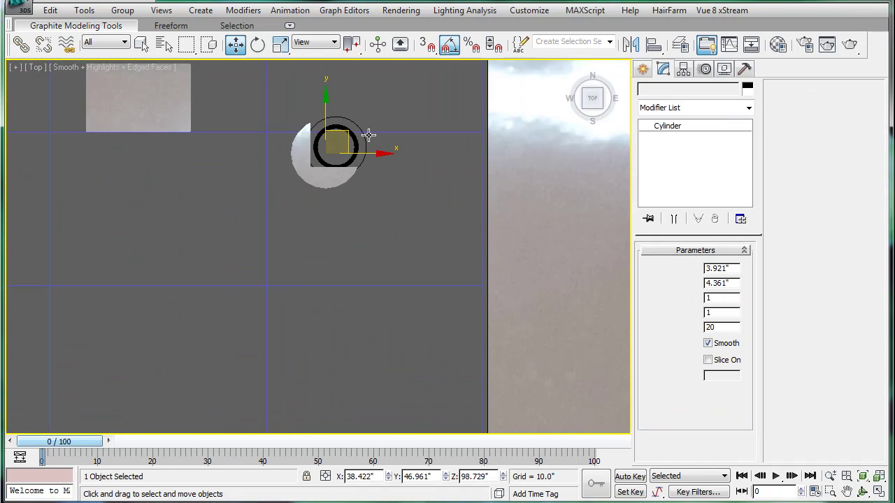
Align the copied cylinder over its fixture at about X 39.5", Y 47.6", and reduce its radius to about 3.41".
{"action": "middle_click_drag", "start_coordinate": [369, 138], "coordinate": [349, 248]}
{"action": "mouse_move", "coordinate": [307, 254]}
{"action": "left_mouse_down"}
{"action": "mouse_move", "coordinate": [368, 275]}
{"action": "mouse_move", "coordinate": [334, 245]}
{"action": "mouse_move", "coordinate": [321, 246]}
{"action": "left_mouse_up"}
{"action": "mouse_move", "coordinate": [745, 270]}
{"action": "left_mouse_down"}
{"action": "mouse_move", "coordinate": [739, 285]}
{"action": "mouse_move", "coordinate": [739, 274]}
{"action": "left_mouse_up"}
{"action": "middle_click_drag", "start_coordinate": [399, 269], "coordinate": [388, 259]}
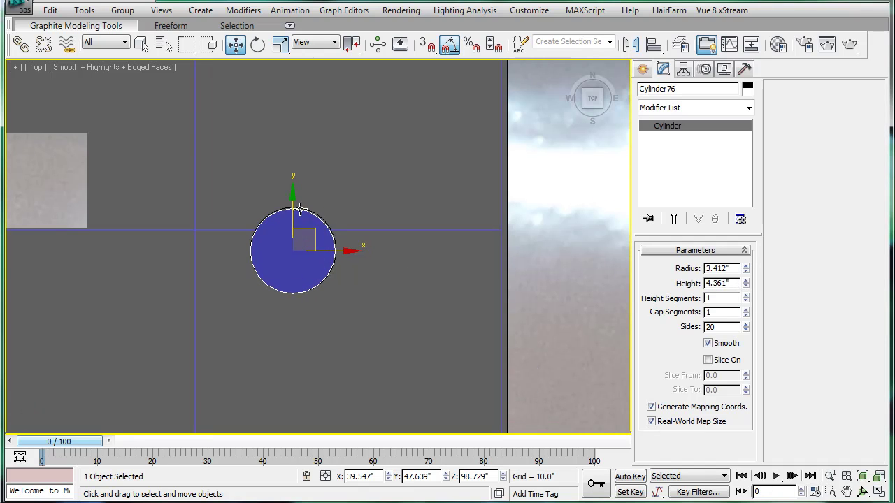
{"action": "left_click_drag", "start_coordinate": [294, 210], "coordinate": [293, 208]}
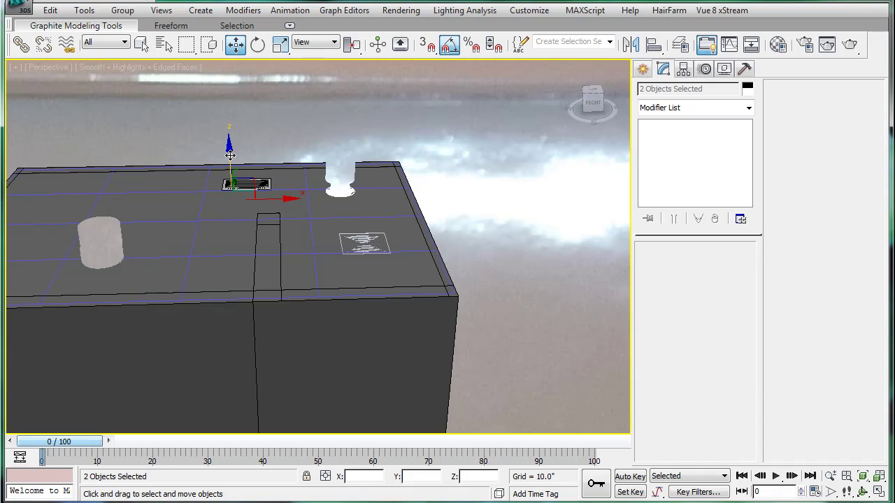
Move both cylinders vertically together so that they pass through the ceiling plane at the round fixtures.
{"action": "left_click_drag", "start_coordinate": [229, 156], "coordinate": [237, 120]}
{"action": "key", "text": "r"}
{"action": "left_click", "coordinate": [150, 112]}
Subtract both cylinders from the ceiling plane with a ProBoolean compound object to cut openings for the round fixtures.
{"action": "left_click", "coordinate": [175, 224]}
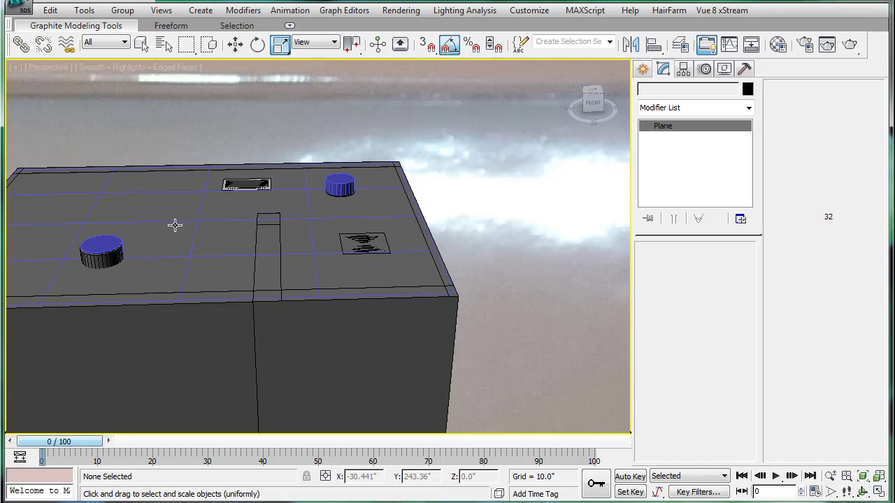
{"action": "left_click", "coordinate": [648, 72]}
{"action": "scroll", "coordinate": [649, 74], "scroll_direction": "up", "scroll_amount": 5}
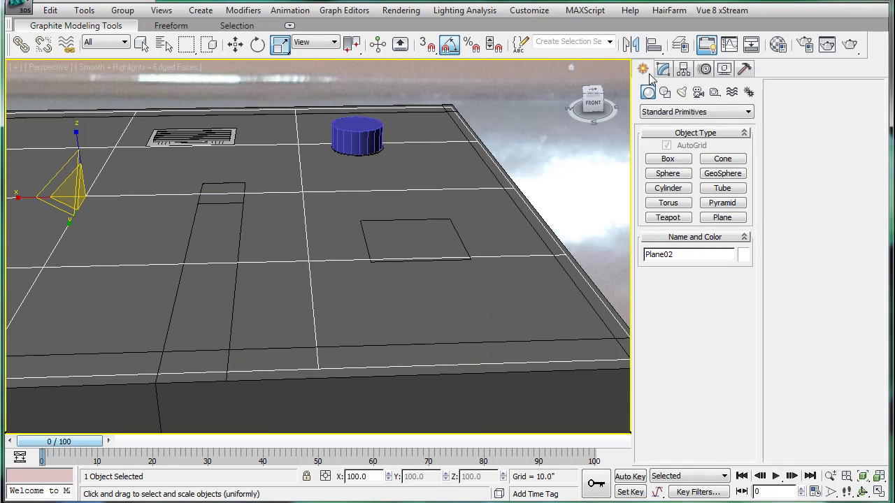
{"action": "left_click", "coordinate": [685, 116]}
{"action": "left_click", "coordinate": [669, 148]}
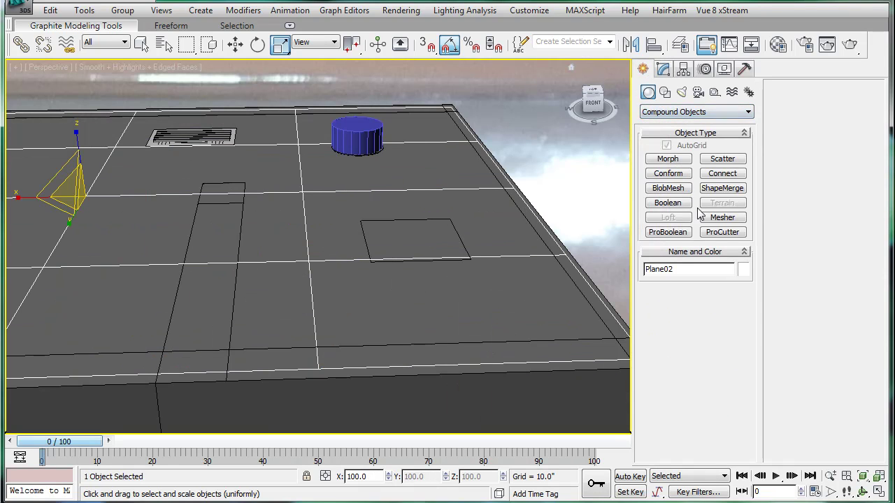
{"action": "left_click", "coordinate": [667, 232]}
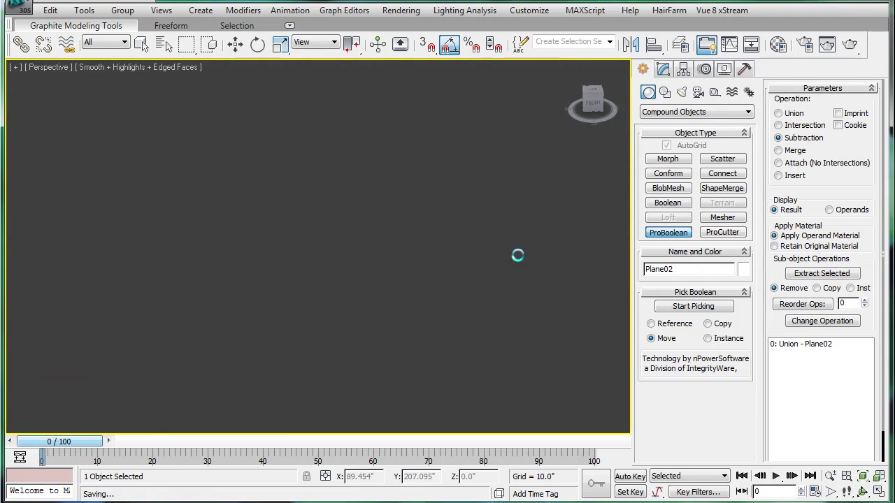
{"action": "scroll", "coordinate": [435, 246], "scroll_direction": "down", "scroll_amount": 4}
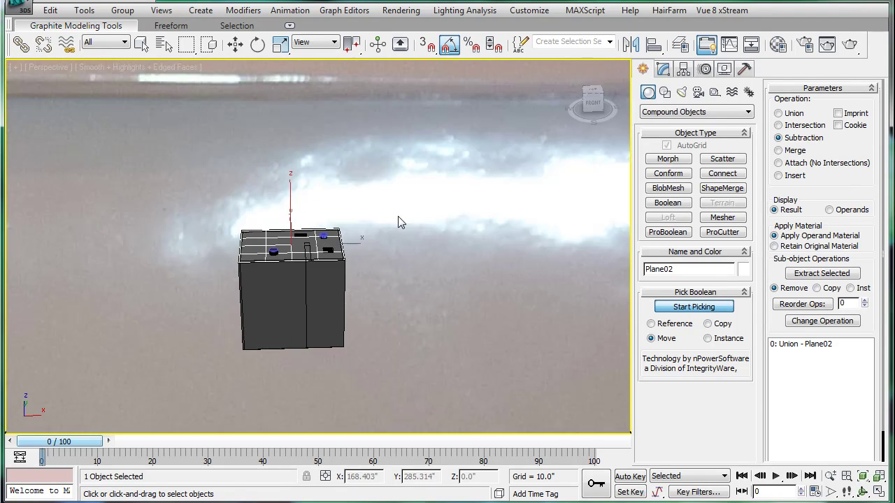
{"action": "scroll", "coordinate": [369, 208], "scroll_direction": "up", "scroll_amount": 3}
{"action": "left_click", "coordinate": [346, 197]}
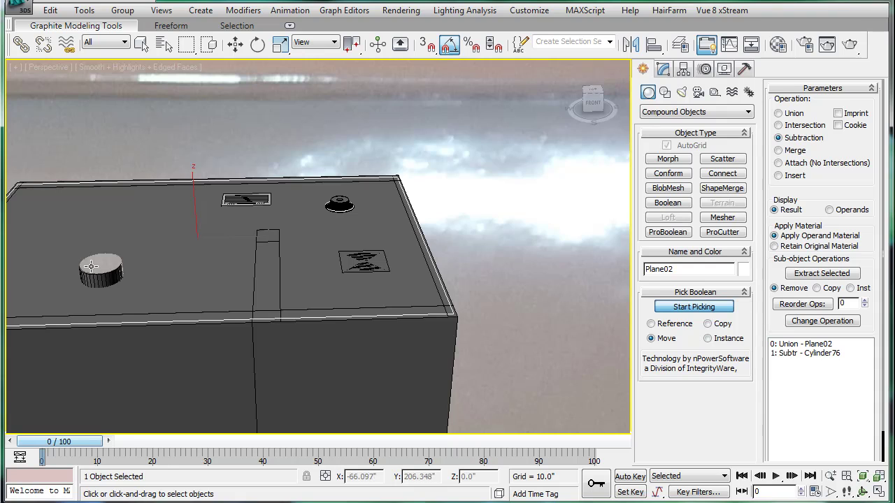
{"action": "left_click", "coordinate": [91, 265]}
Convert the cut ceiling plane to an Editable Poly, then try lifting it off the room and undo the move.
{"action": "middle_click_drag", "start_coordinate": [282, 234], "coordinate": [371, 237], "text": "alt"}
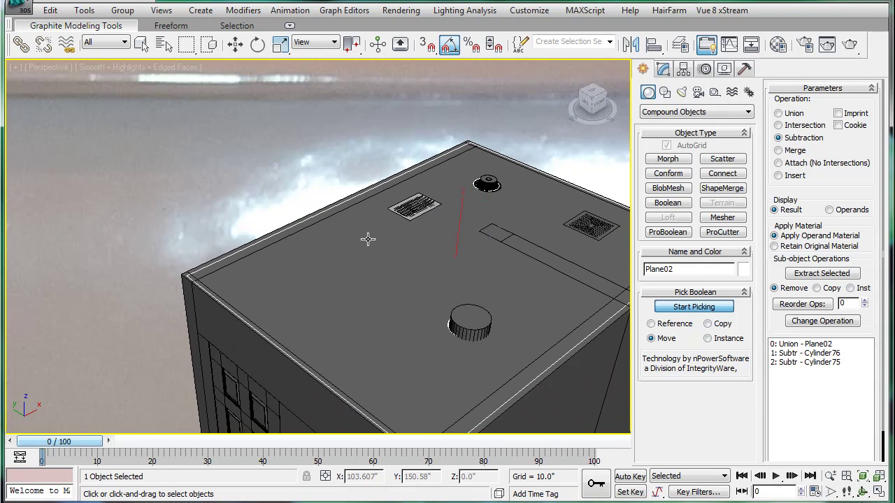
{"action": "key", "text": "ctrl+e"}
{"action": "left_click", "coordinate": [673, 132]}
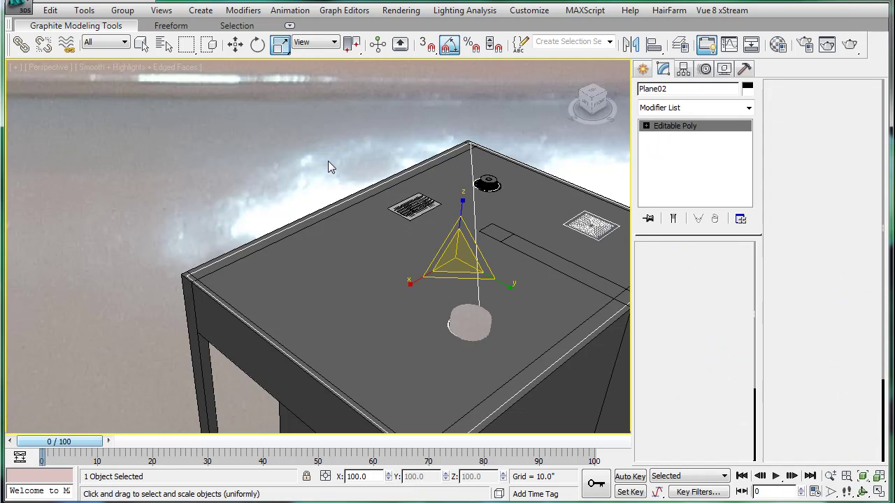
{"action": "key", "text": "1"}
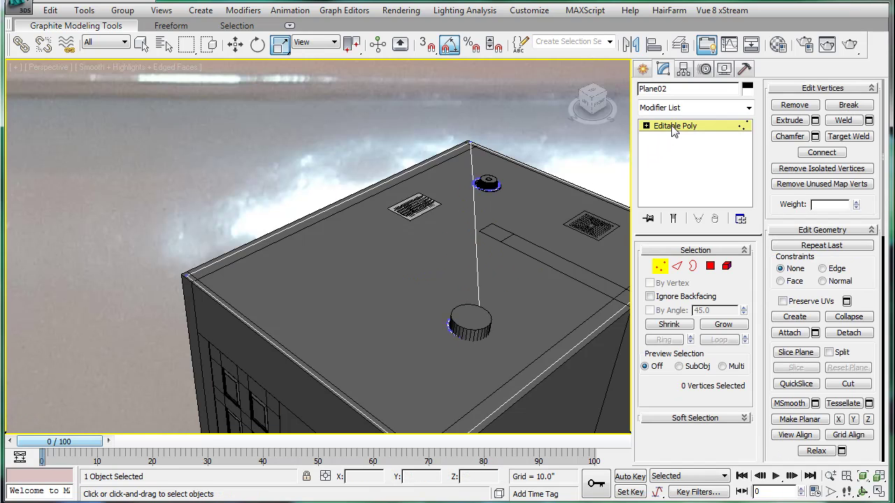
{"action": "left_click", "coordinate": [673, 126]}
{"action": "key", "text": "w"}
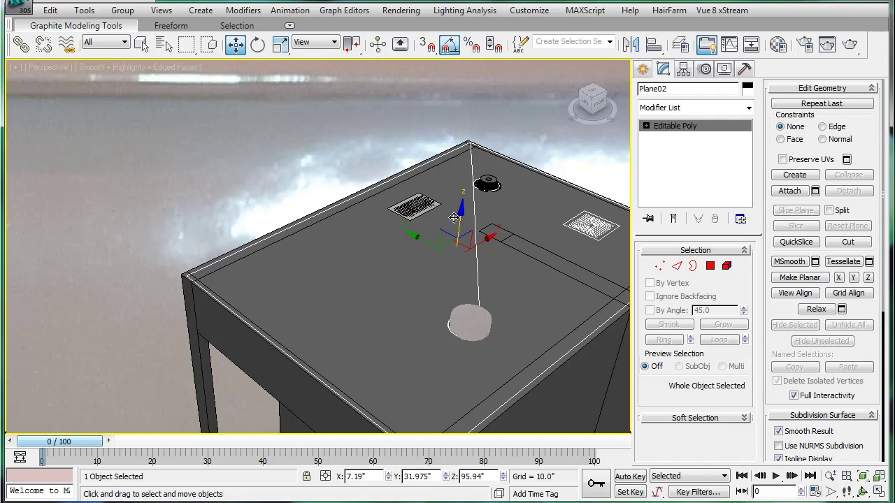
{"action": "left_click_drag", "start_coordinate": [454, 218], "coordinate": [470, 135]}
{"action": "key", "text": "ctrl+z"}
In the Front wireframe view, select the leftover cylinder polygons hanging below the ceiling plane at both openings and delete them.
{"action": "key", "text": "f"}
{"action": "middle_click_drag", "start_coordinate": [412, 171], "coordinate": [419, 217]}
{"action": "scroll", "coordinate": [414, 215], "scroll_direction": "up", "scroll_amount": 5}
{"action": "key", "text": "F3"}
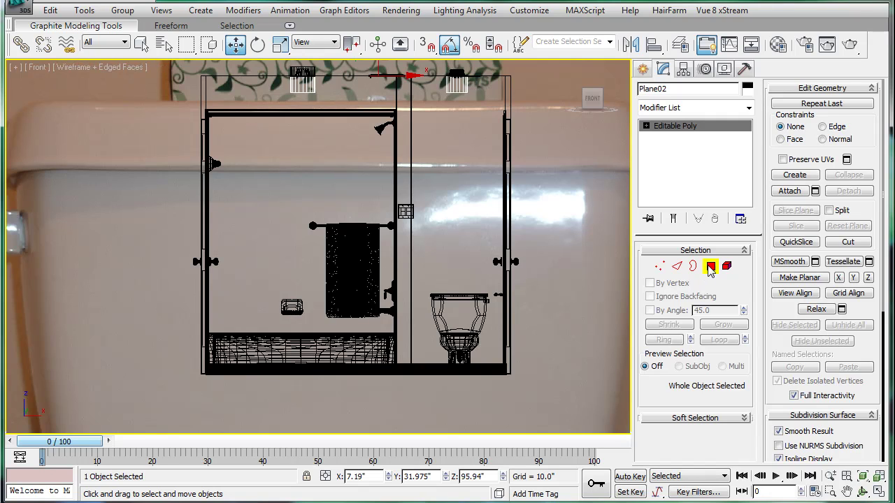
{"action": "middle_click_drag", "start_coordinate": [439, 128], "coordinate": [437, 210]}
{"action": "left_click_drag", "start_coordinate": [265, 158], "coordinate": [299, 170]}
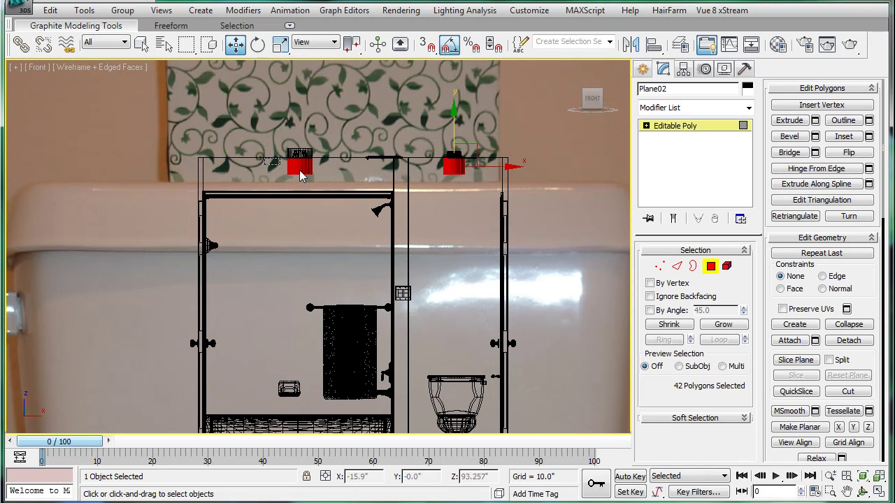
{"action": "left_click_drag", "start_coordinate": [158, 144], "coordinate": [160, 144]}
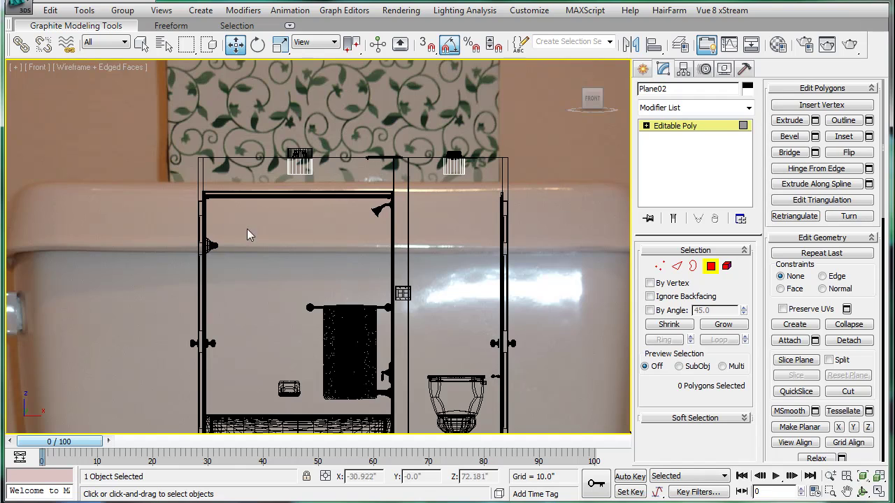
{"action": "left_click_drag", "start_coordinate": [474, 171], "coordinate": [481, 166]}
{"action": "key", "text": "Delete"}
In the Top view, select the vertices around the toilet-side opening and shift them slightly down in Y to centre them on the fixture.
{"action": "middle_click_drag", "start_coordinate": [451, 154], "coordinate": [414, 214]}
{"action": "key", "text": "t"}
{"action": "scroll", "coordinate": [563, 268], "scroll_direction": "up", "scroll_amount": 2}
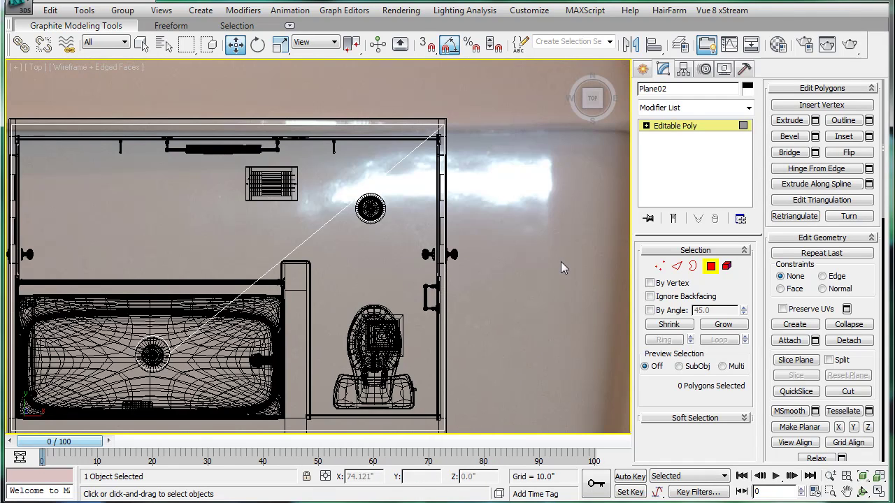
{"action": "left_click", "coordinate": [664, 267]}
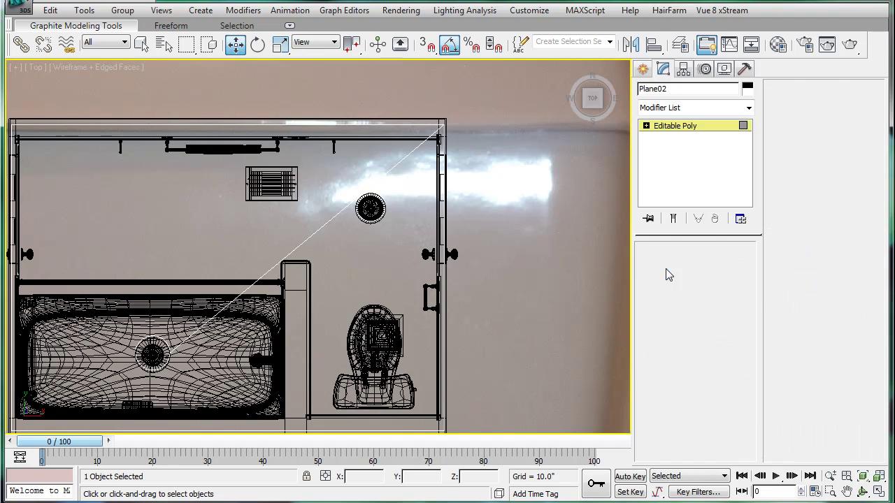
{"action": "left_click", "coordinate": [406, 235]}
{"action": "scroll", "coordinate": [389, 213], "scroll_direction": "up", "scroll_amount": 4}
{"action": "middle_click_drag", "start_coordinate": [405, 174], "coordinate": [389, 209]}
{"action": "scroll", "coordinate": [328, 223], "scroll_direction": "up", "scroll_amount": 2}
{"action": "left_click_drag", "start_coordinate": [258, 168], "coordinate": [399, 301]}
{"action": "scroll", "coordinate": [385, 277], "scroll_direction": "up", "scroll_amount": 2}
{"action": "key", "text": "F3"}
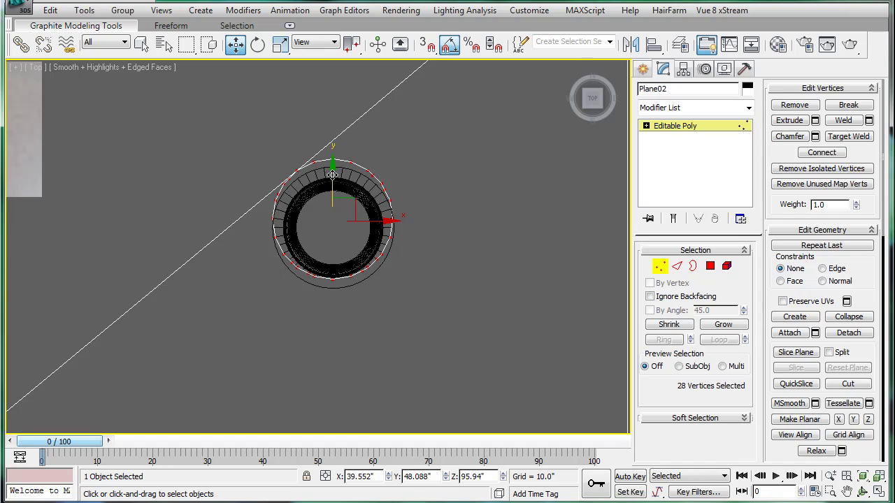
{"action": "left_click_drag", "start_coordinate": [332, 175], "coordinate": [332, 183]}
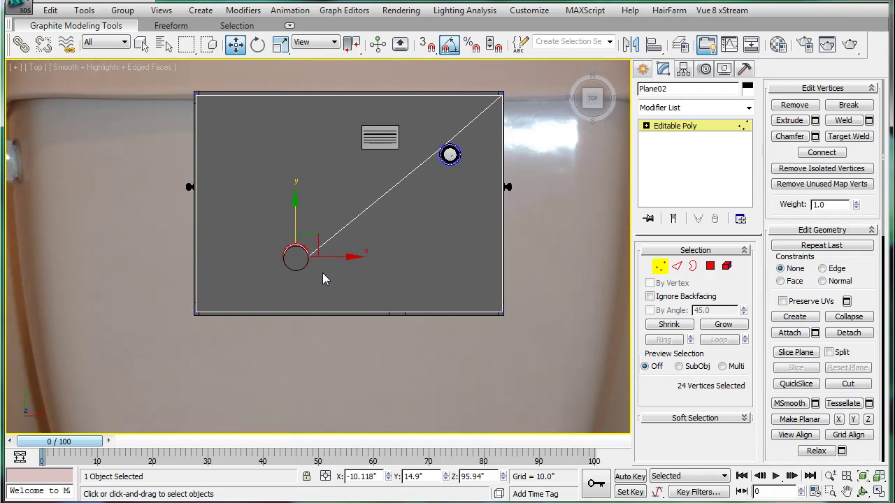
Align the tub-side opening's vertices around its fixture at about X -10.12", Y 14.35", and finish vertex editing in Perspective.
{"action": "scroll", "coordinate": [324, 279], "scroll_direction": "up", "scroll_amount": 3}
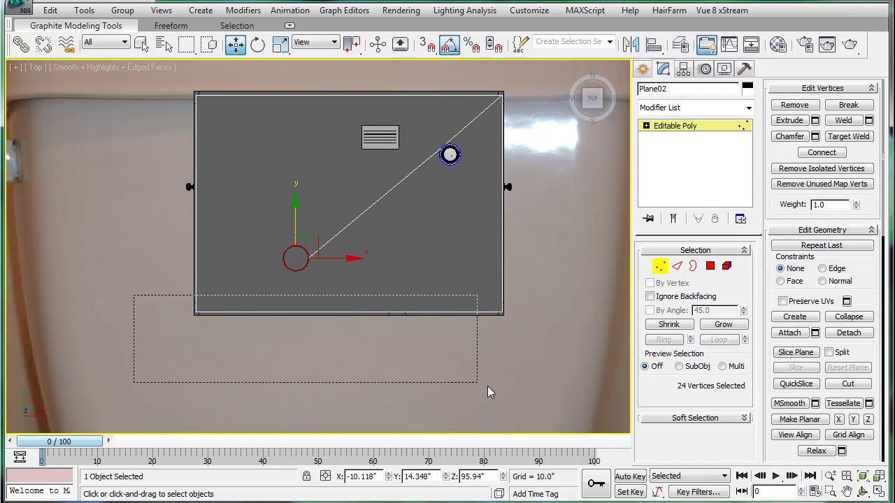
{"action": "left_click_drag", "start_coordinate": [488, 386], "coordinate": [540, 389]}
{"action": "middle_click_drag", "start_coordinate": [250, 155], "coordinate": [401, 131]}
{"action": "scroll", "coordinate": [270, 188], "scroll_direction": "down", "scroll_amount": 3}
{"action": "key", "text": "p"}
{"action": "left_click", "coordinate": [662, 129]}
Rename the ceiling plane as roof and deselect it.
{"action": "middle_click_drag", "start_coordinate": [466, 128], "coordinate": [435, 213]}
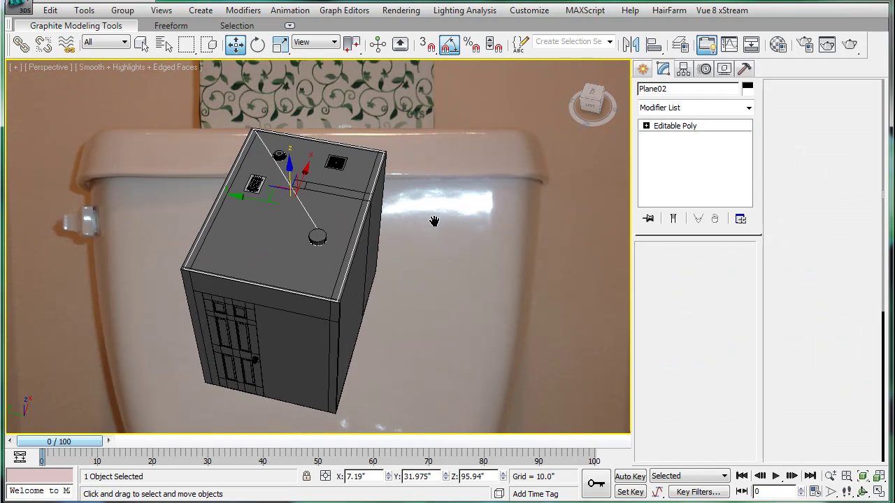
{"action": "left_click_drag", "start_coordinate": [675, 86], "coordinate": [424, 68]}
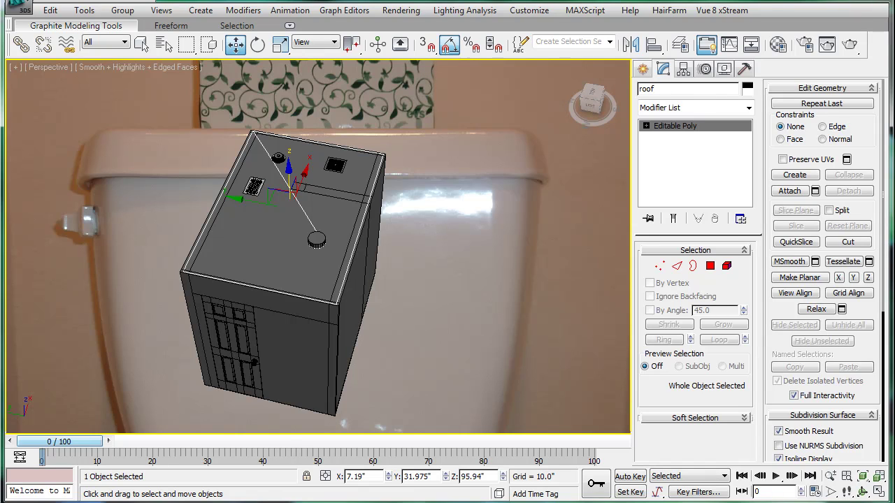
{"action": "left_click", "coordinate": [440, 239]}
{"action": "middle_click_drag", "start_coordinate": [421, 212], "coordinate": [423, 246], "text": "alt"}
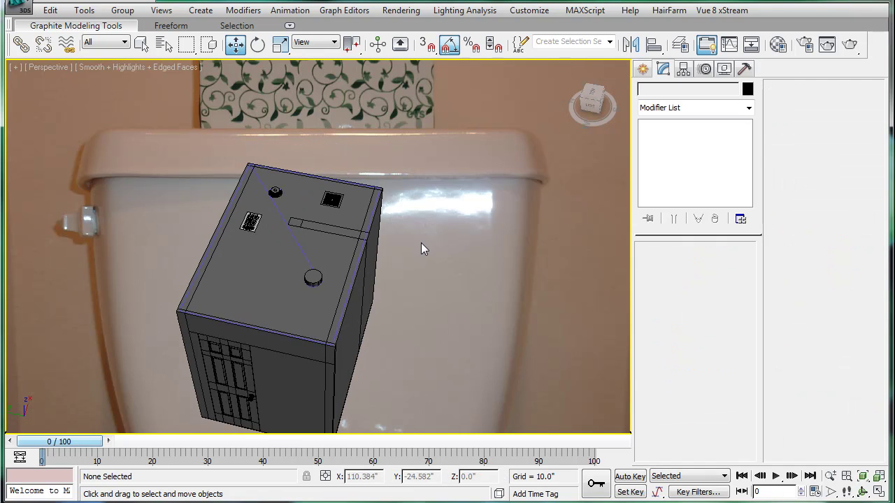